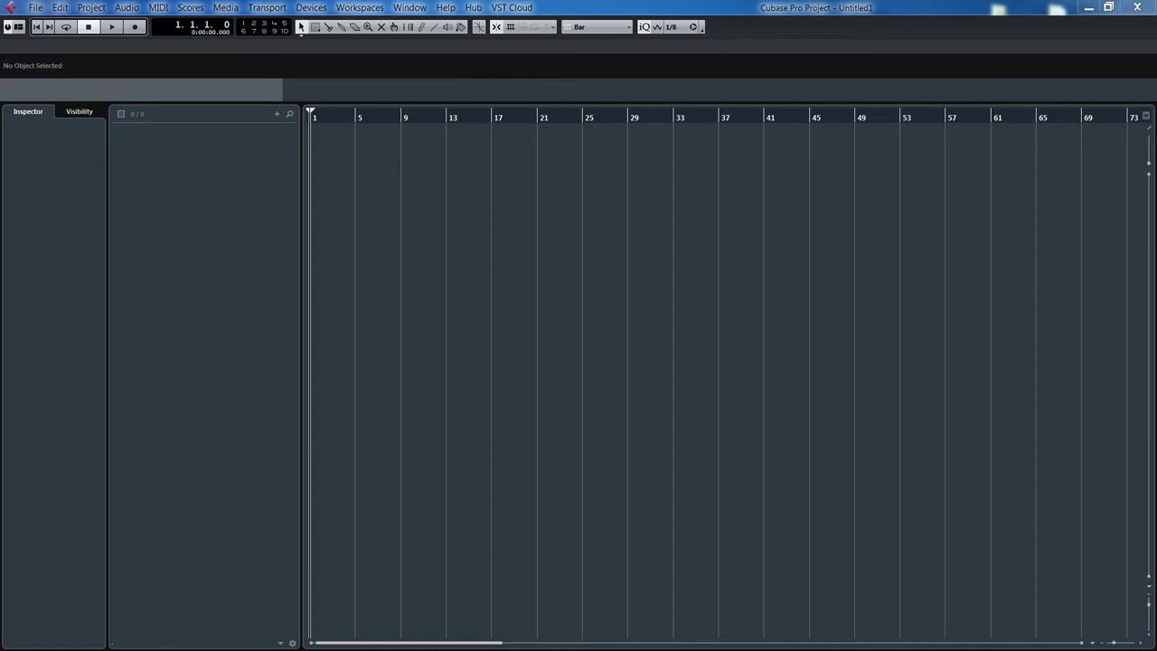
# Place 'A Song of Sorcery' at bar 1 and enlarge its track height to show the waveform.
pyautogui.moveTo(457, 245); pyautogui.dragTo(314, 142)
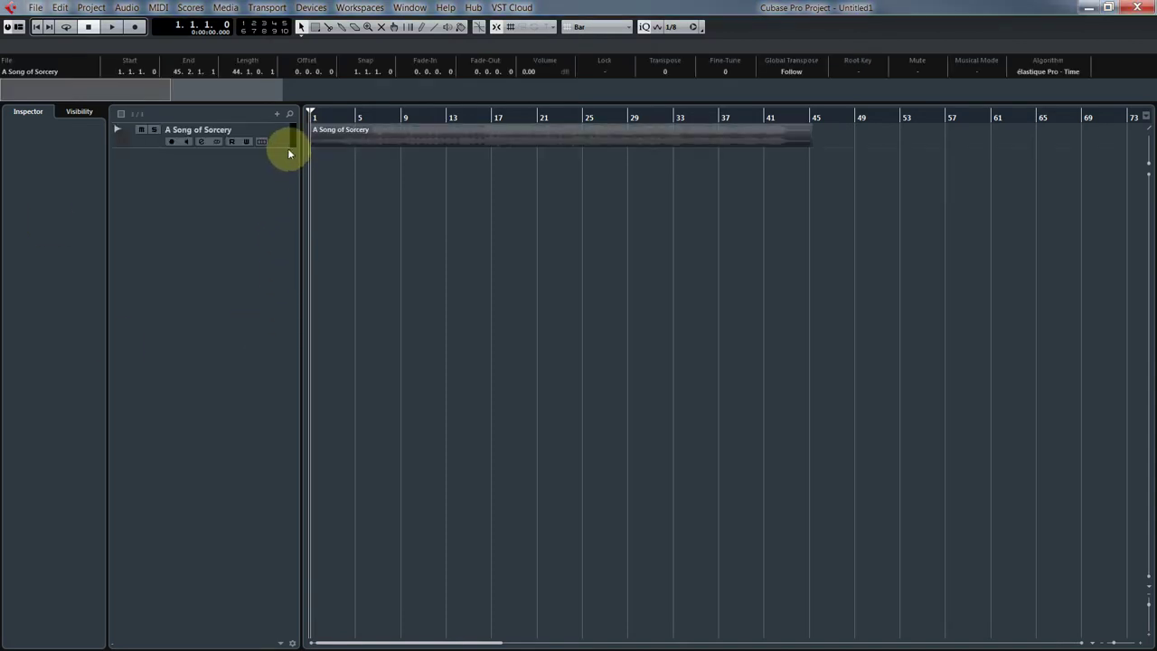
pyautogui.moveTo(282, 145); pyautogui.dragTo(287, 214)
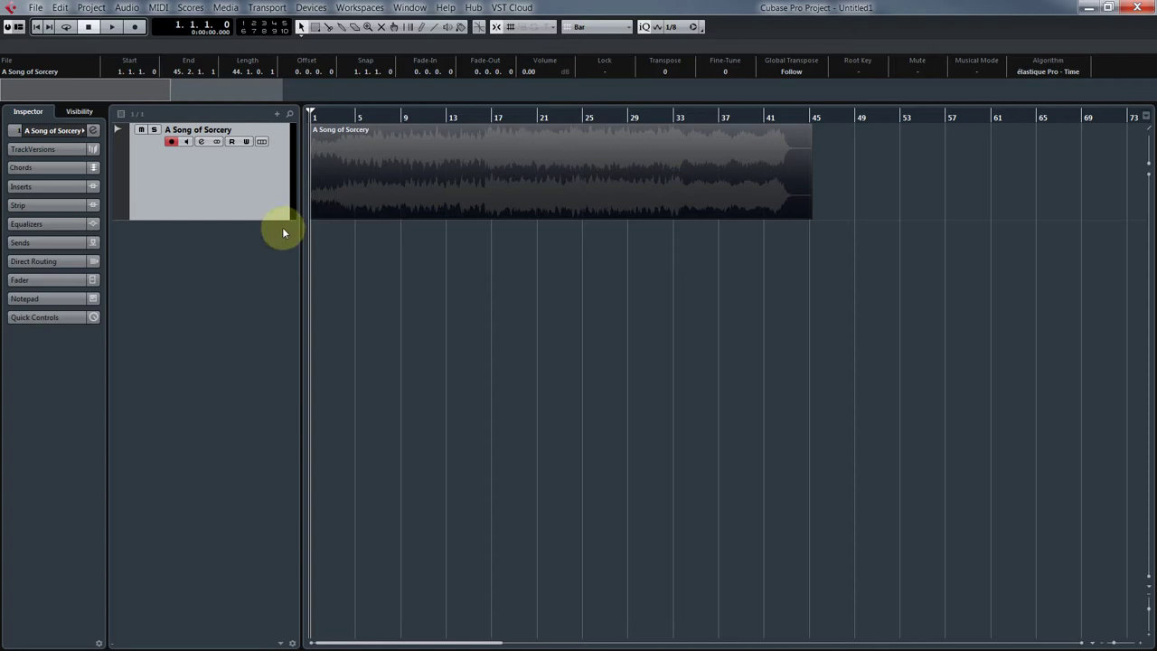
pyautogui.moveTo(276, 217); pyautogui.dragTo(302, 249)
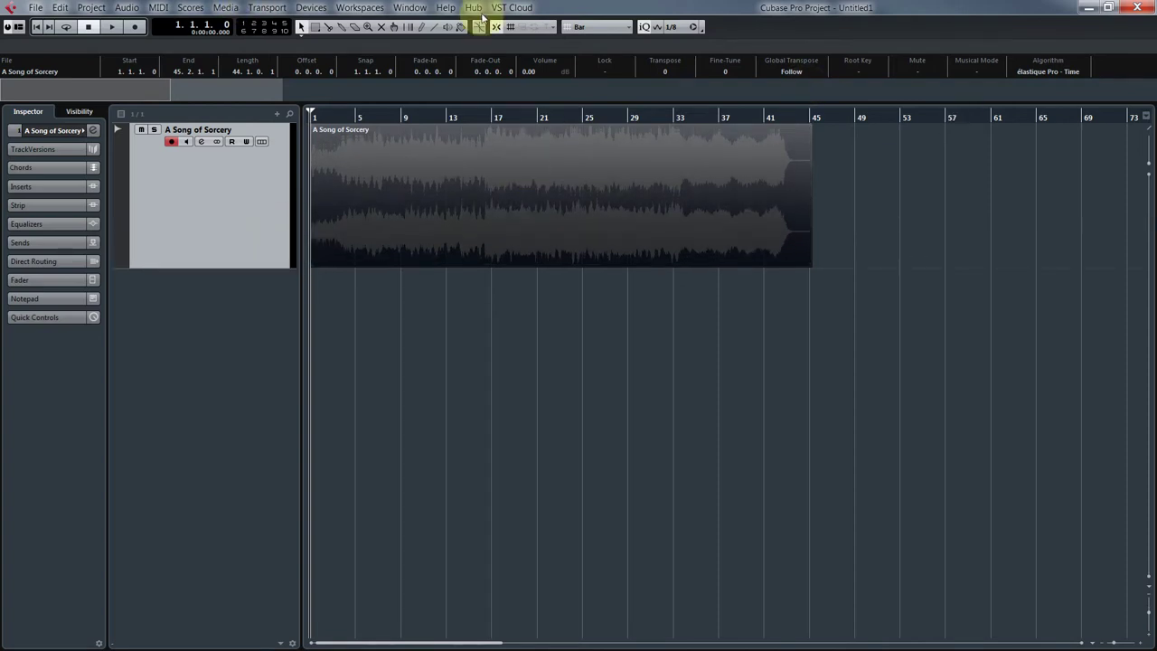
# Open the MixConsole with F3, then play the song briefly and stop.
pyautogui.press('F3')
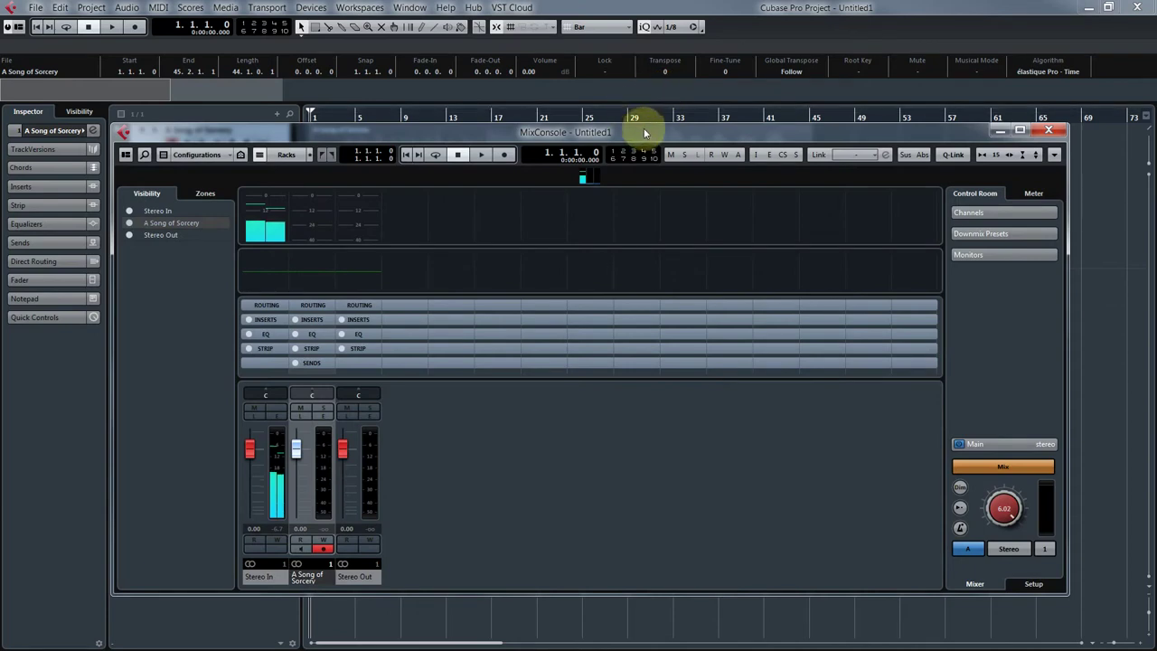
pyautogui.moveTo(644, 133); pyautogui.dragTo(658, 126)
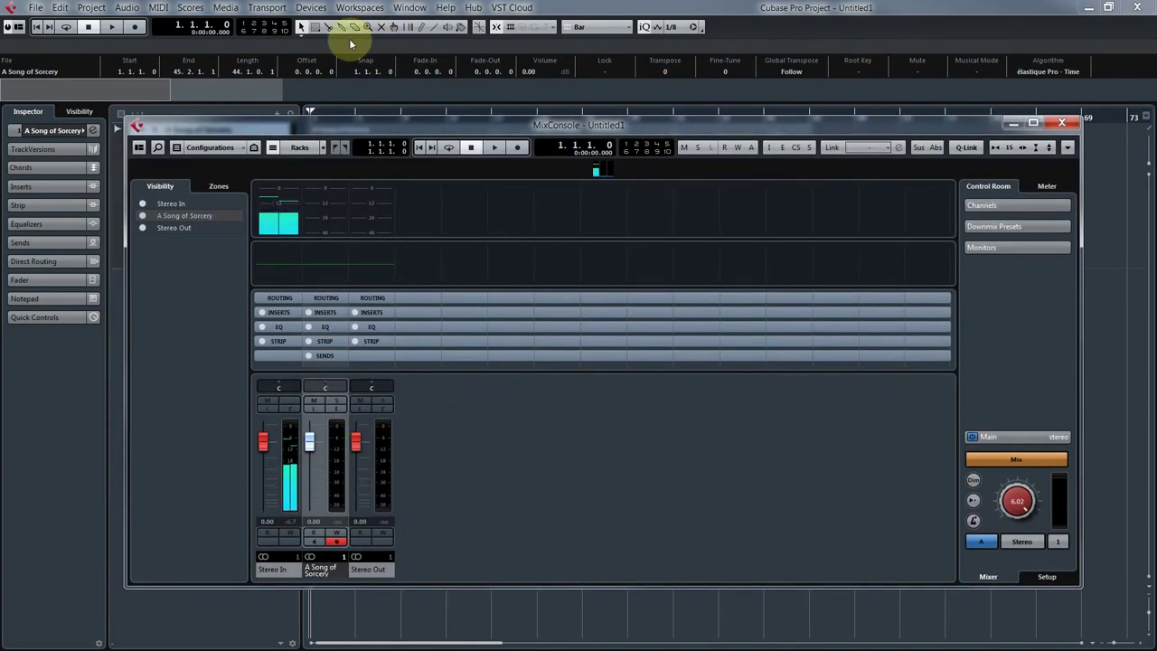
pyautogui.click(497, 150)
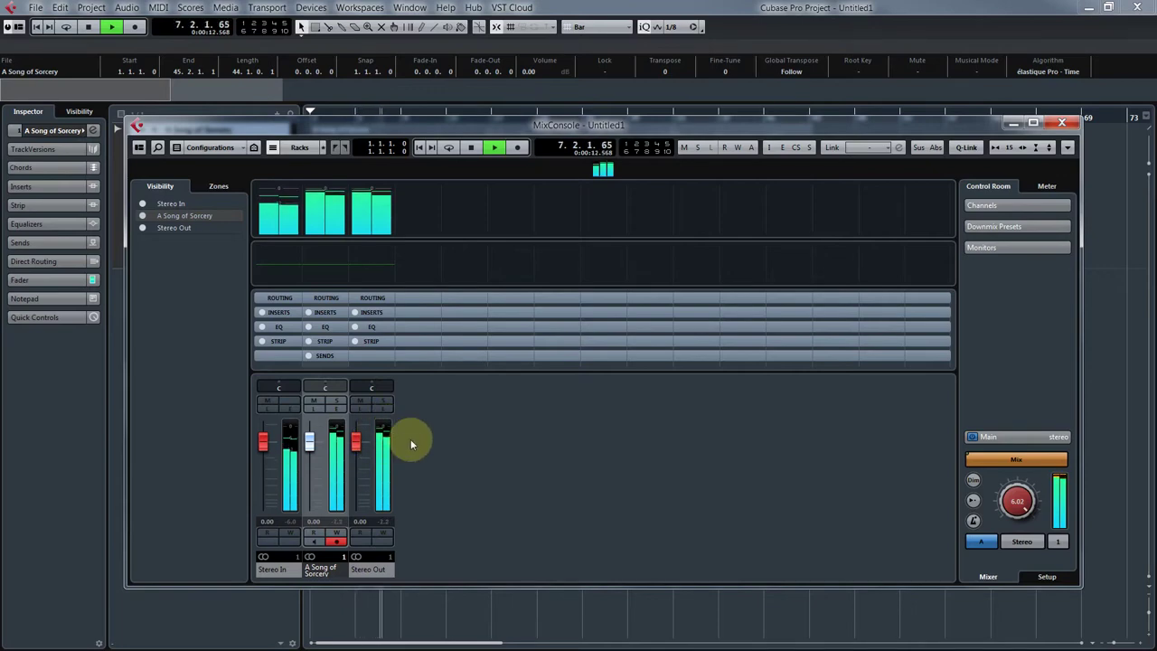
pyautogui.click(469, 147)
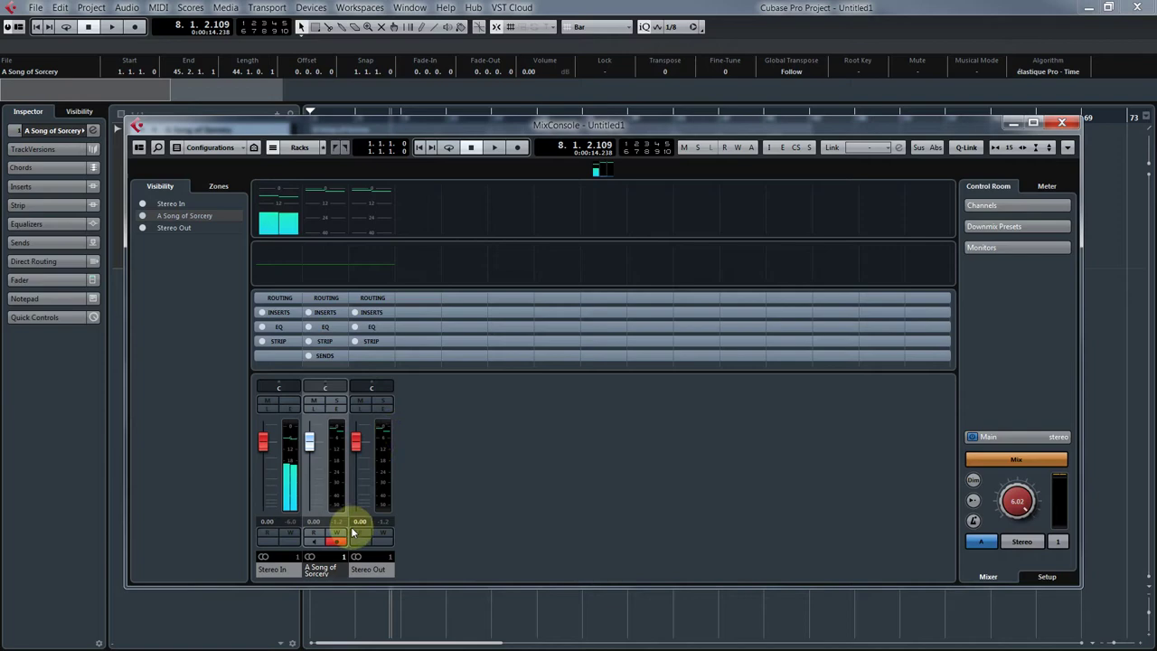
# Reset the Stereo Out level to 0.00 dB and move the mixer to reveal the song track.
pyautogui.moveTo(356, 439)
pyautogui.mouseDown()
pyautogui.moveTo(357, 418)
pyautogui.moveTo(358, 444)
pyautogui.mouseUp()
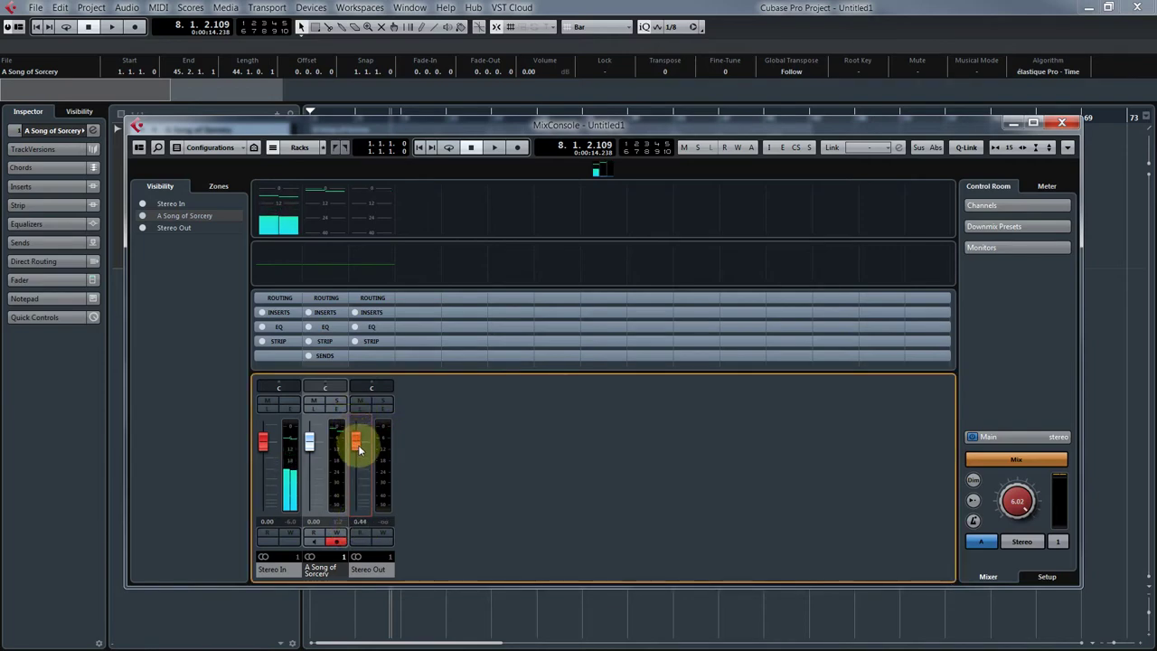
pyautogui.click(360, 522)
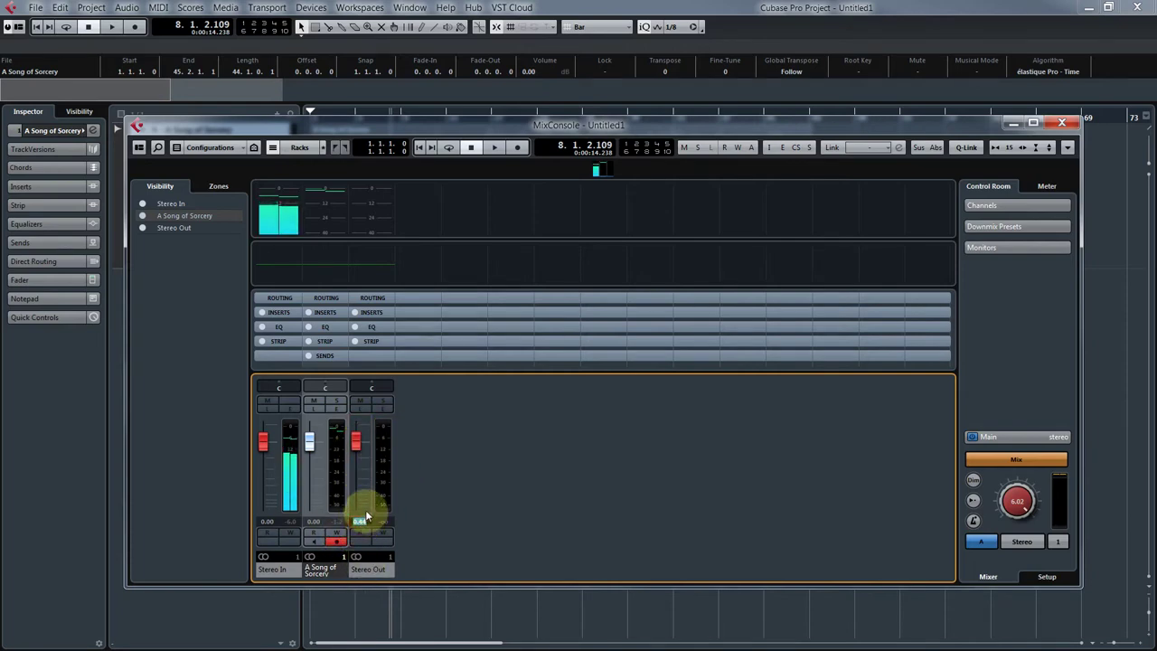
pyautogui.write('0')
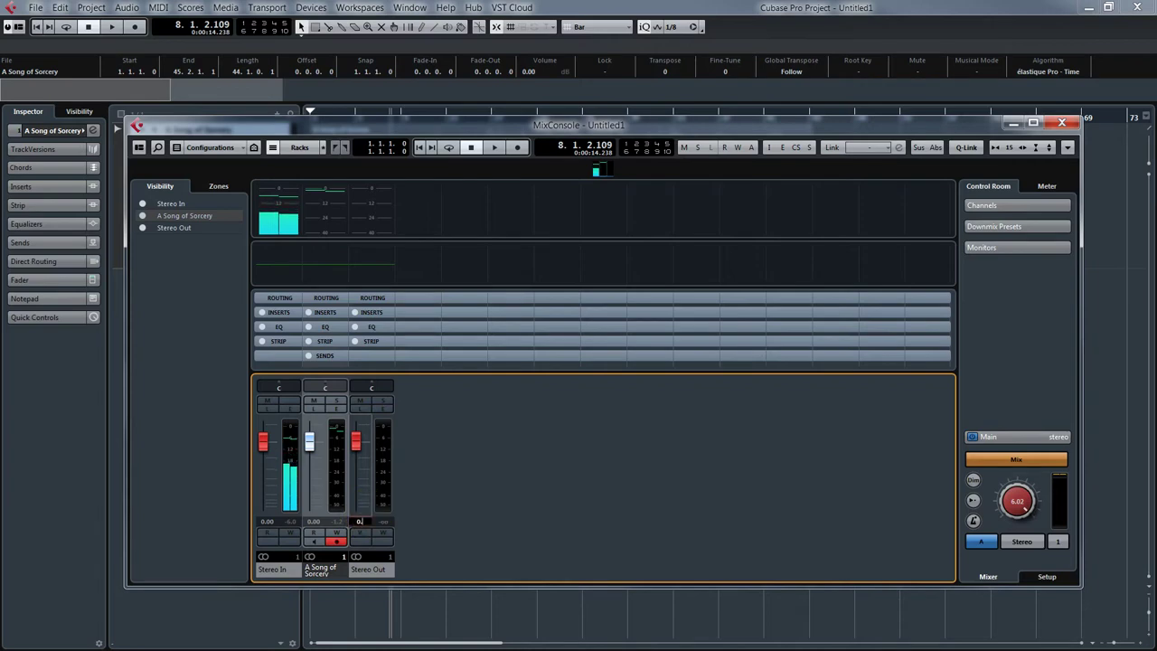
pyautogui.press('Return')
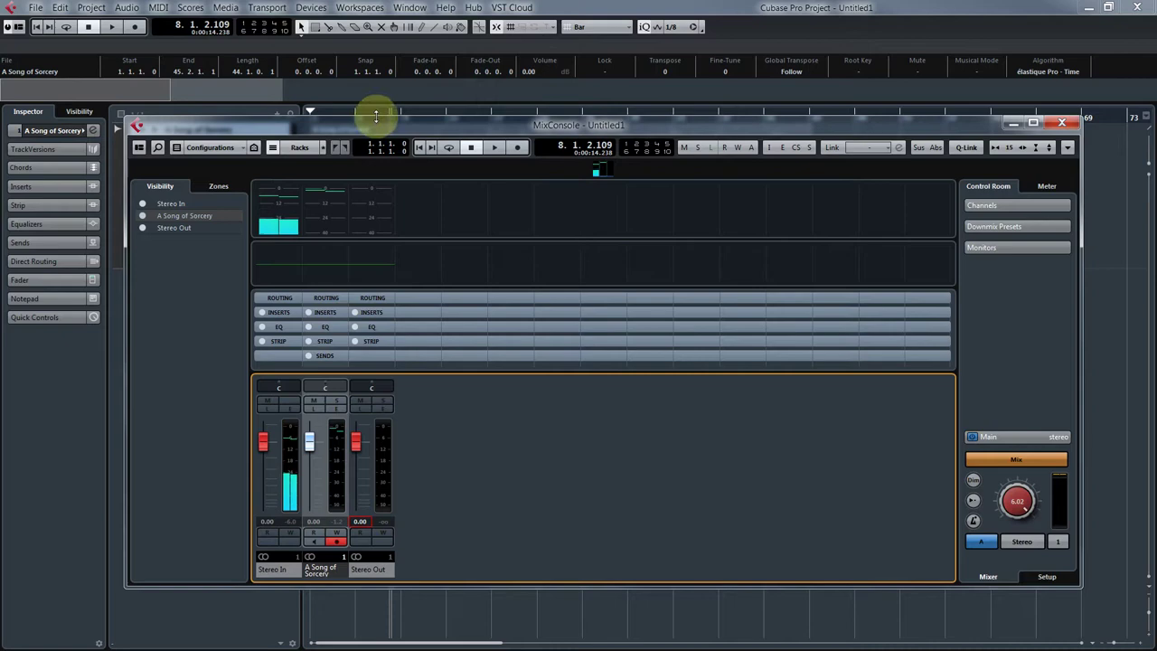
pyautogui.moveTo(376, 126); pyautogui.dragTo(268, 113)
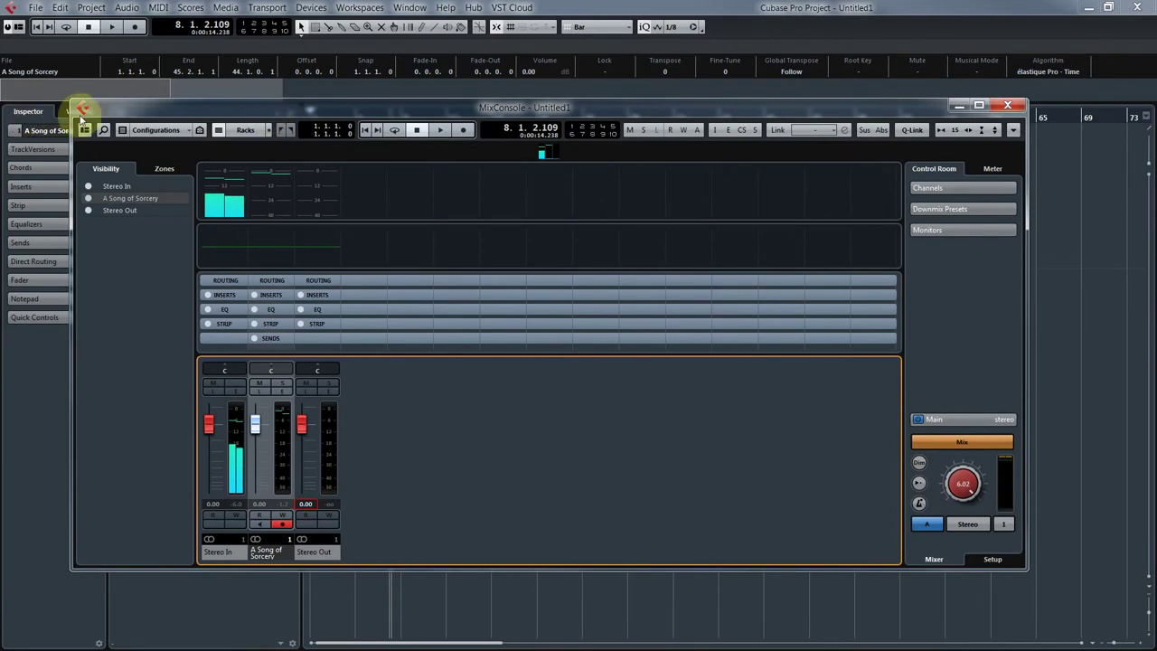
# Add a Spector instrument track below the song track.
pyautogui.moveTo(79, 115); pyautogui.dragTo(293, 147)
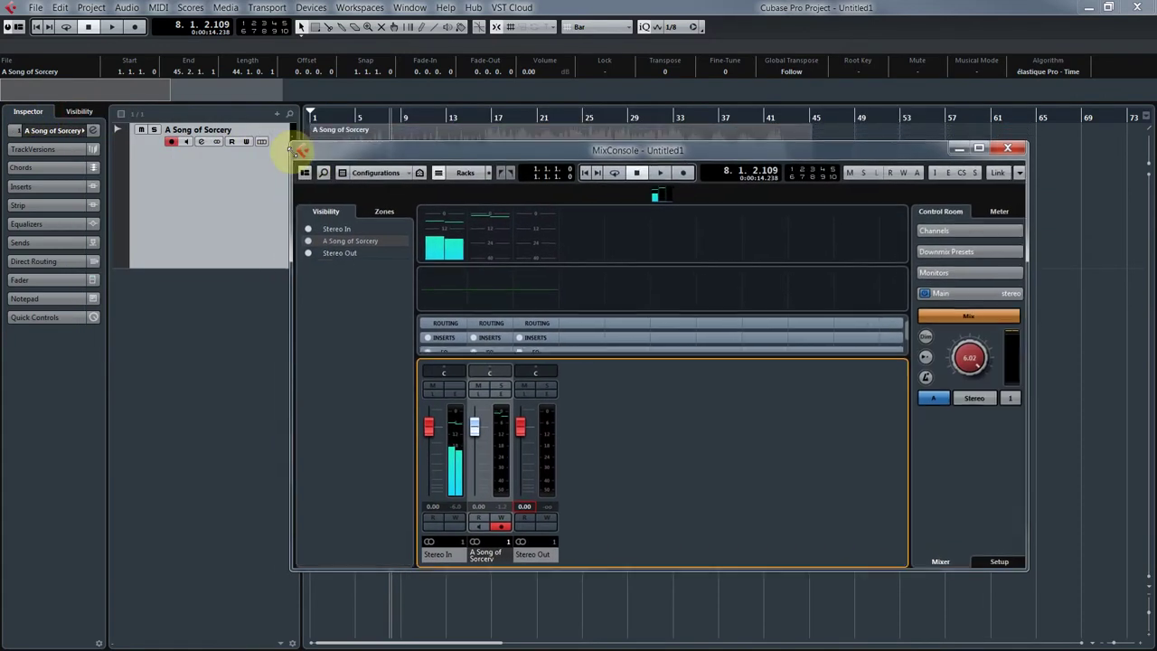
pyautogui.moveTo(496, 155); pyautogui.dragTo(619, 182)
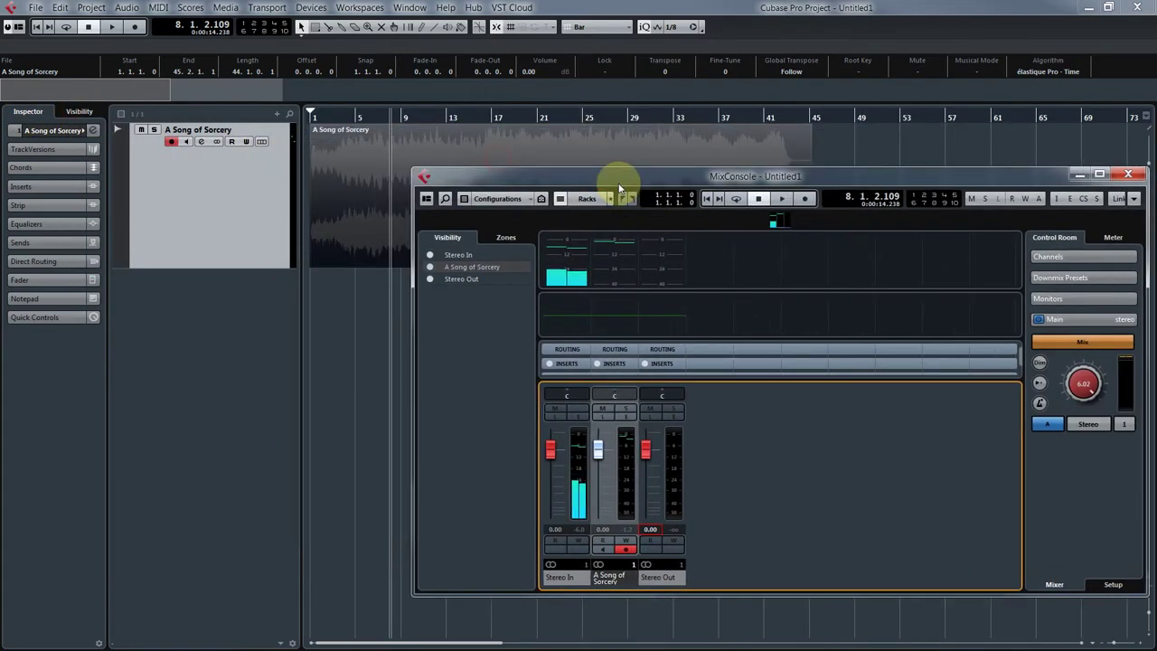
pyautogui.rightClick(249, 285)
pyautogui.click(298, 302)
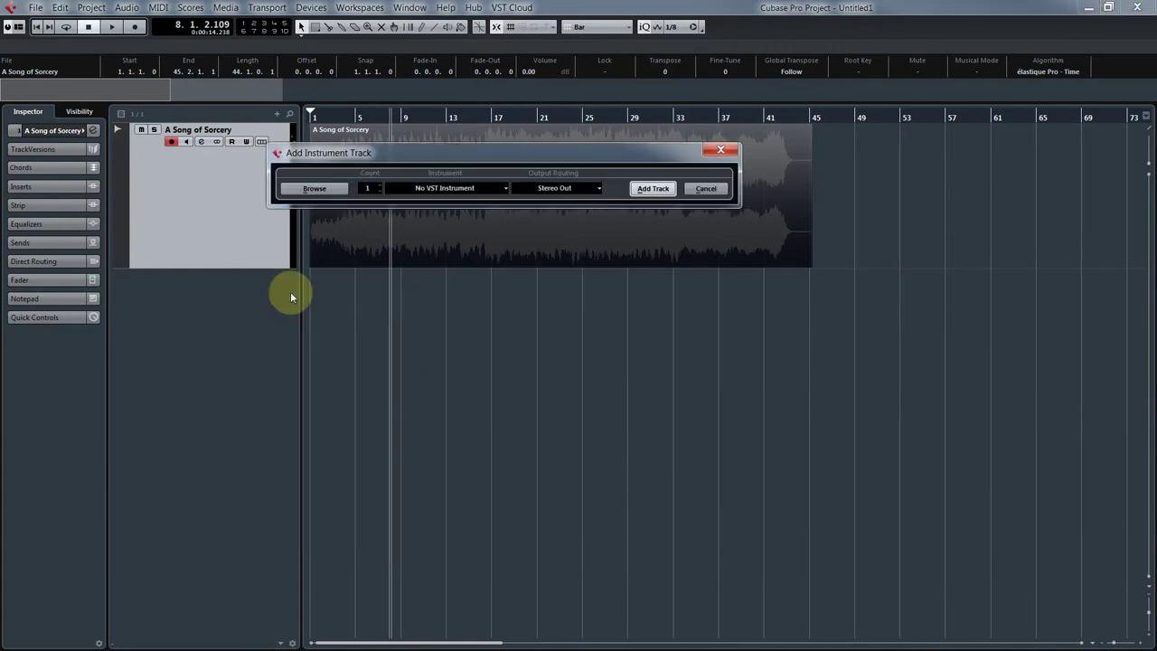
pyautogui.click(446, 191)
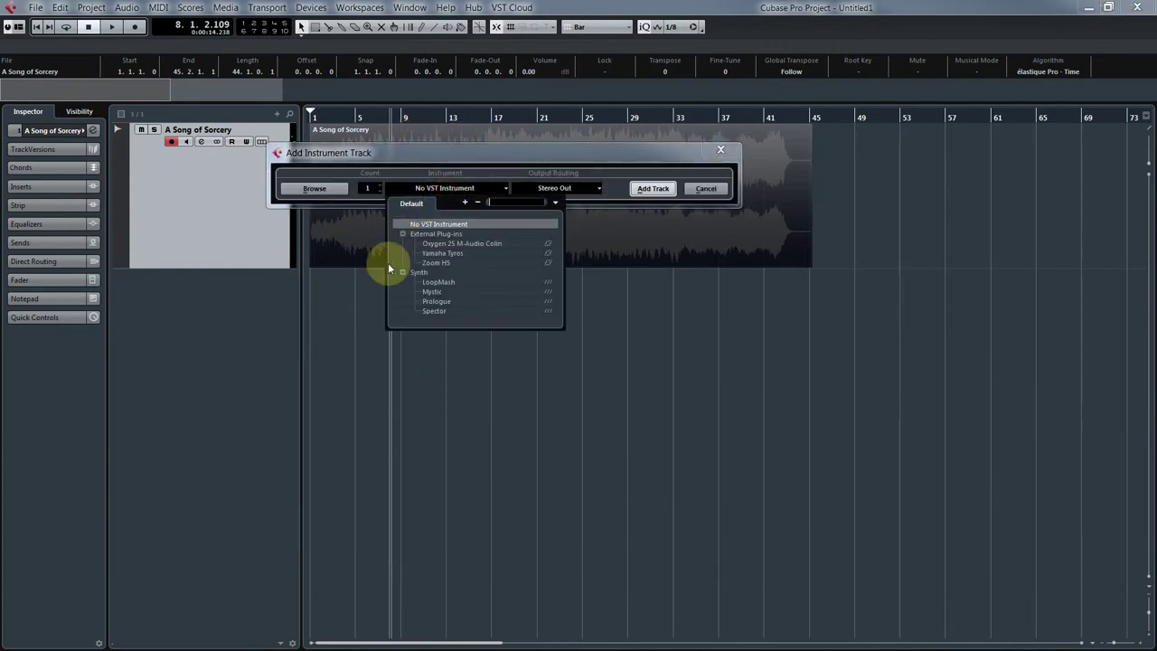
pyautogui.click(432, 311)
pyautogui.click(652, 188)
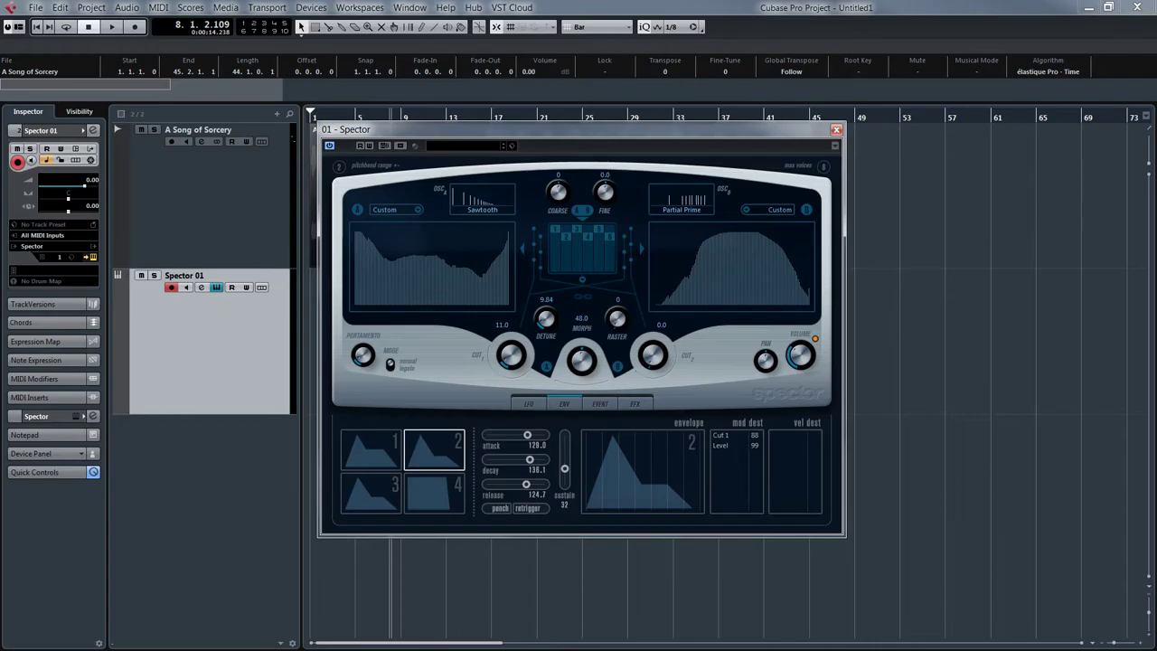
# Arrange the mixer and Spector windows, then raise the Spector 01 fader to 6.02 dB.
pyautogui.click(328, 536)
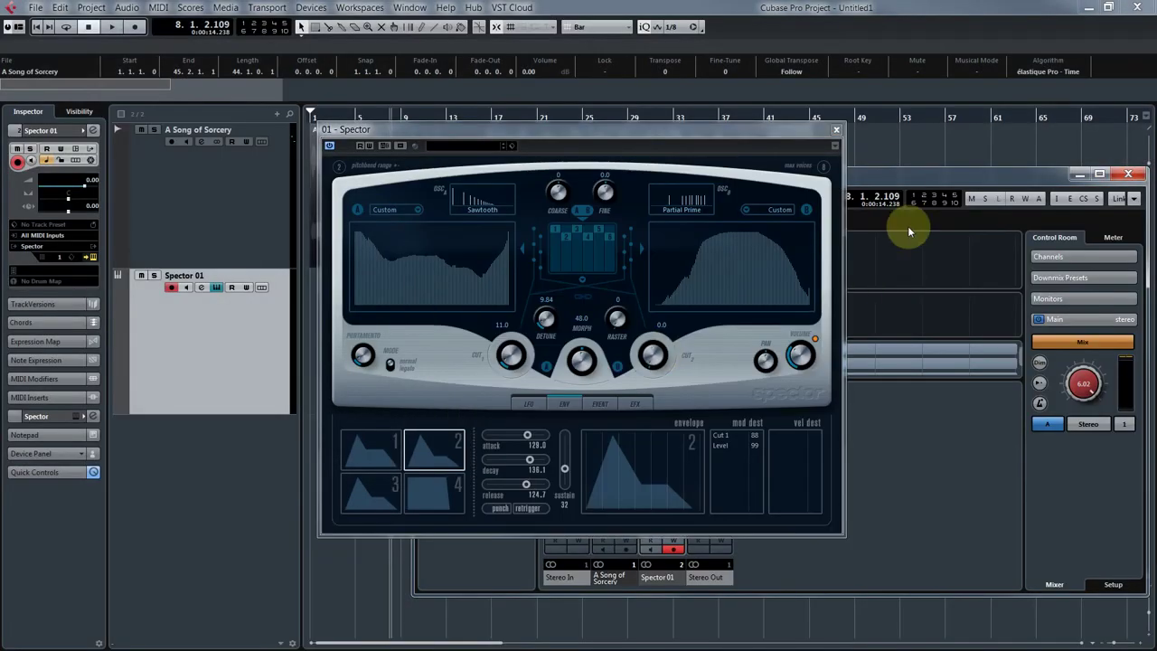
pyautogui.moveTo(899, 170); pyautogui.dragTo(895, 175)
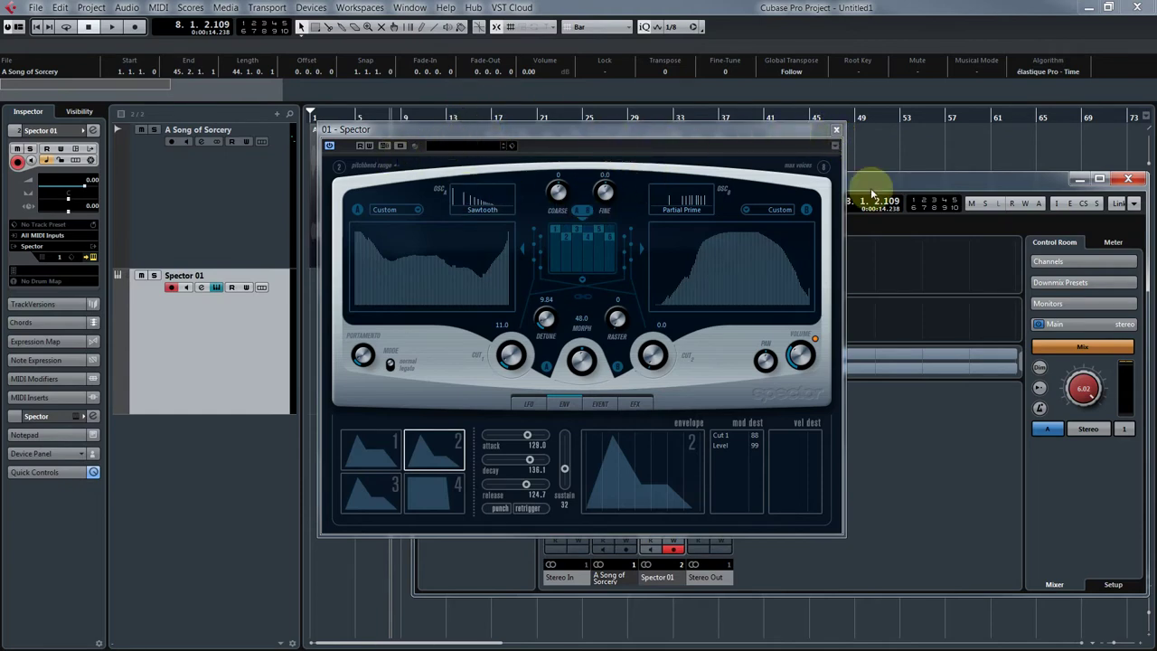
pyautogui.moveTo(891, 188); pyautogui.dragTo(848, 188)
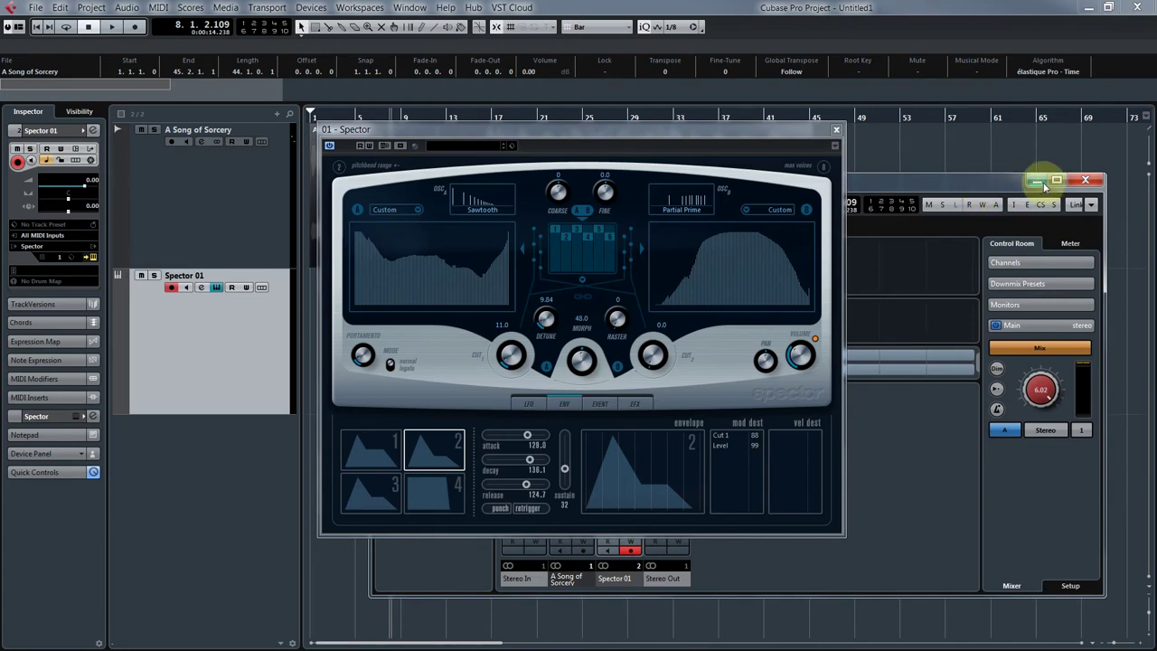
pyautogui.moveTo(749, 129); pyautogui.dragTo(569, 57)
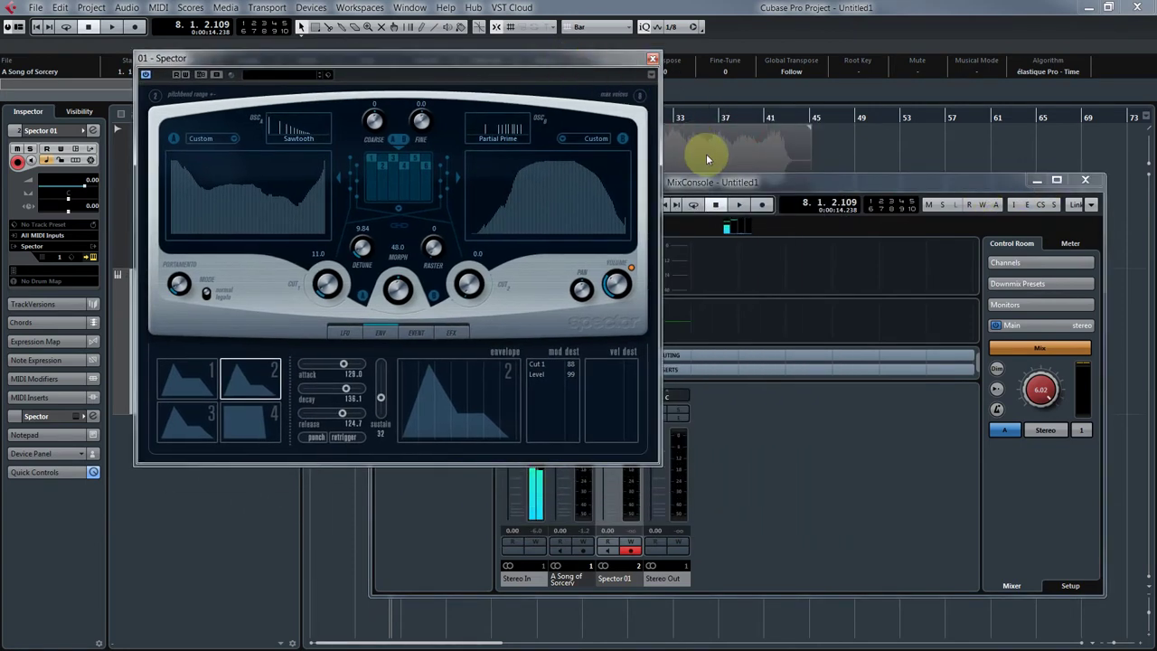
pyautogui.moveTo(768, 182); pyautogui.dragTo(878, 175)
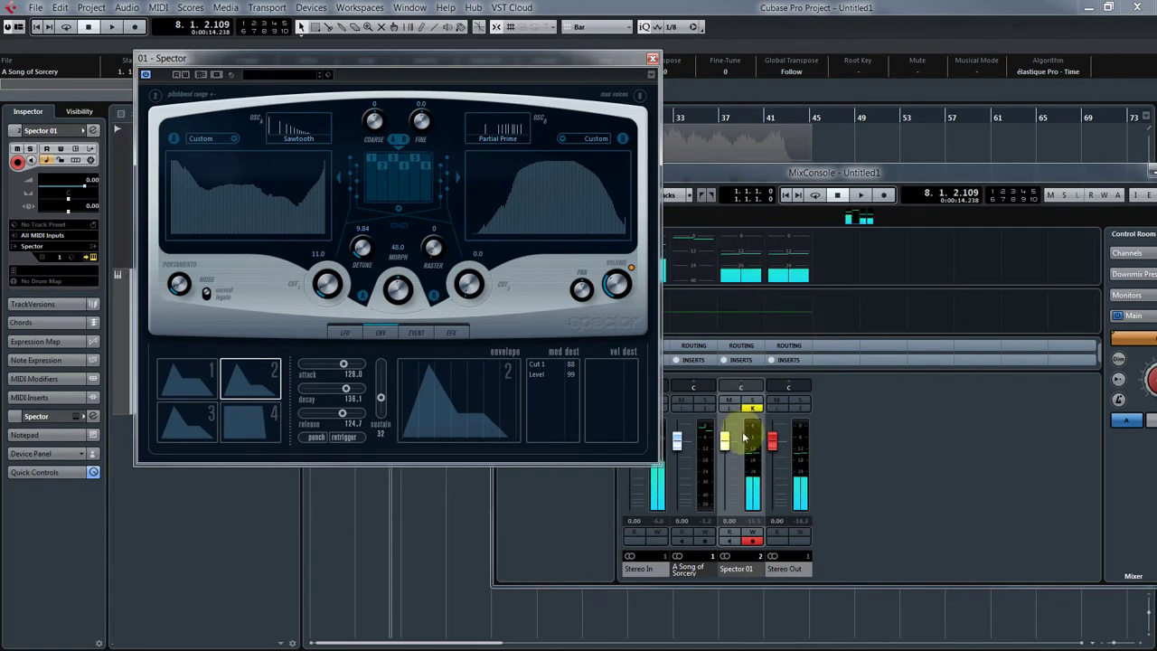
pyautogui.moveTo(725, 449); pyautogui.dragTo(711, 422)
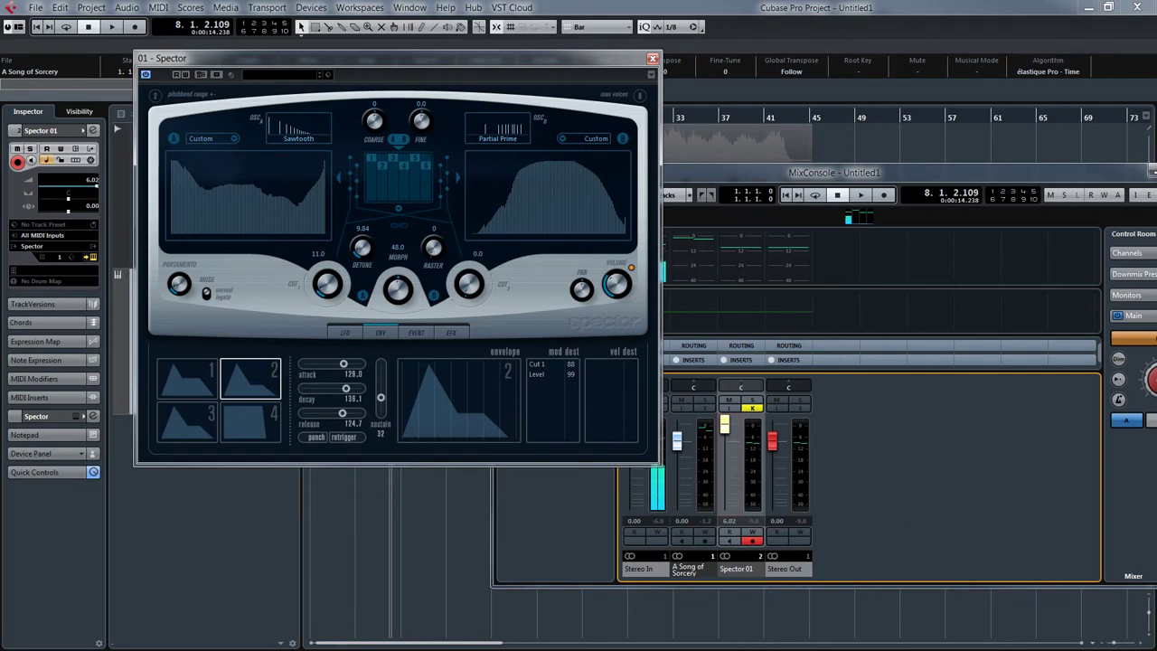
# Close the Spector synth panel so the project shows both tracks.
pyautogui.hotkey('ctrl', 'w')
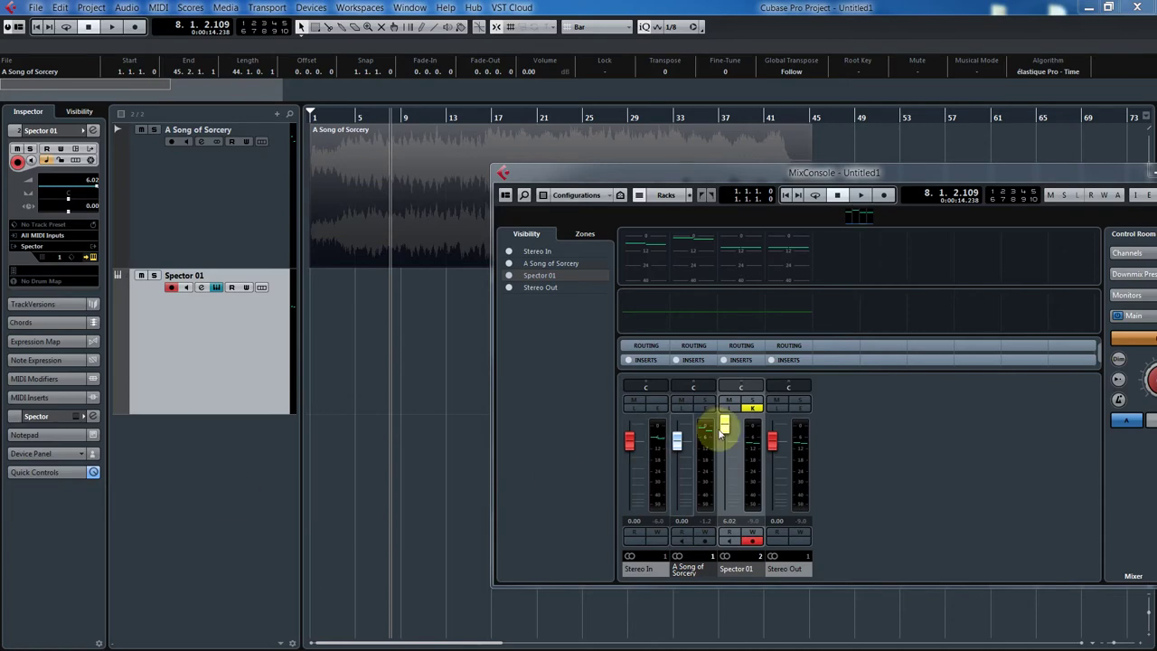
pyautogui.moveTo(901, 172); pyautogui.dragTo(820, 177)
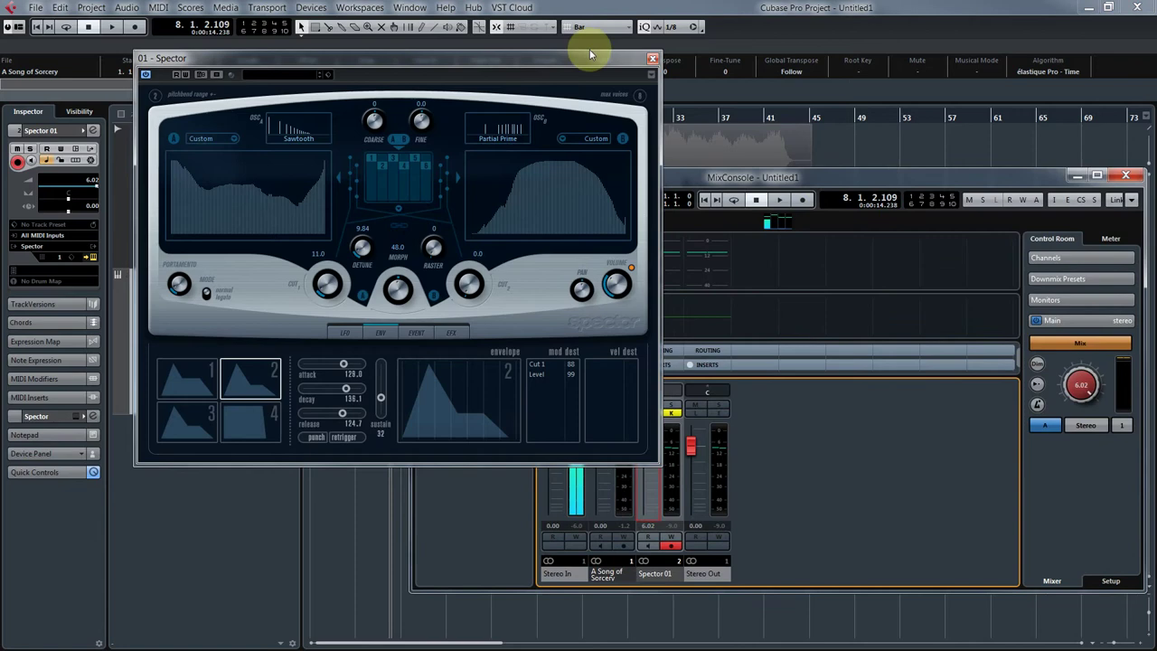
pyautogui.click(826, 187)
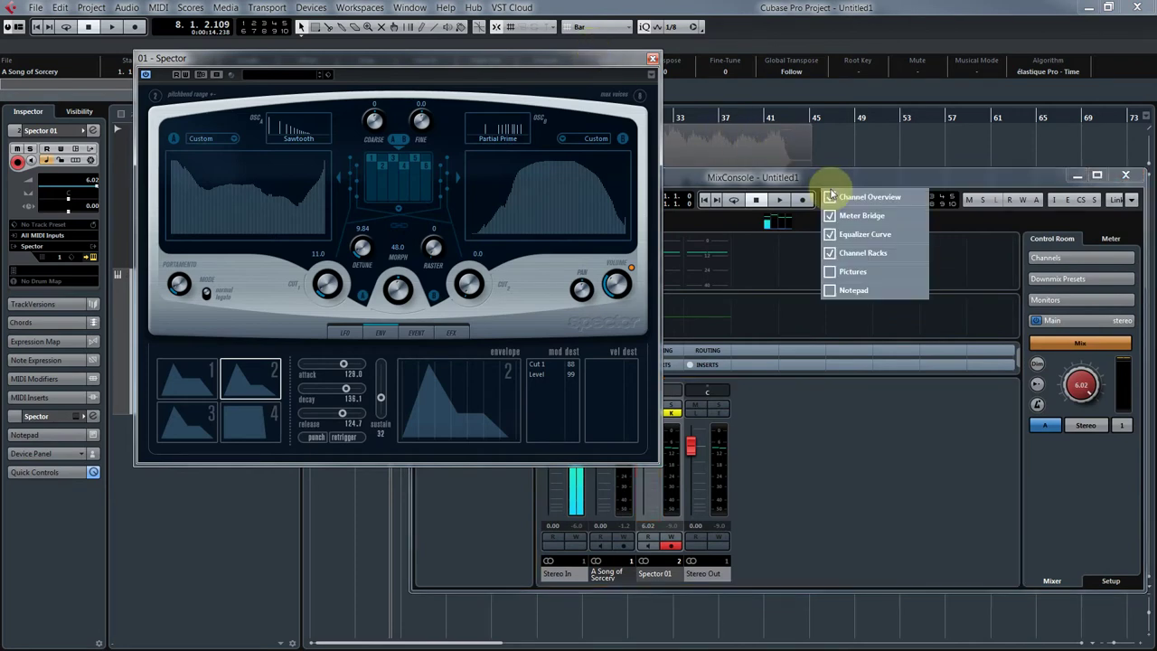
pyautogui.click(826, 185)
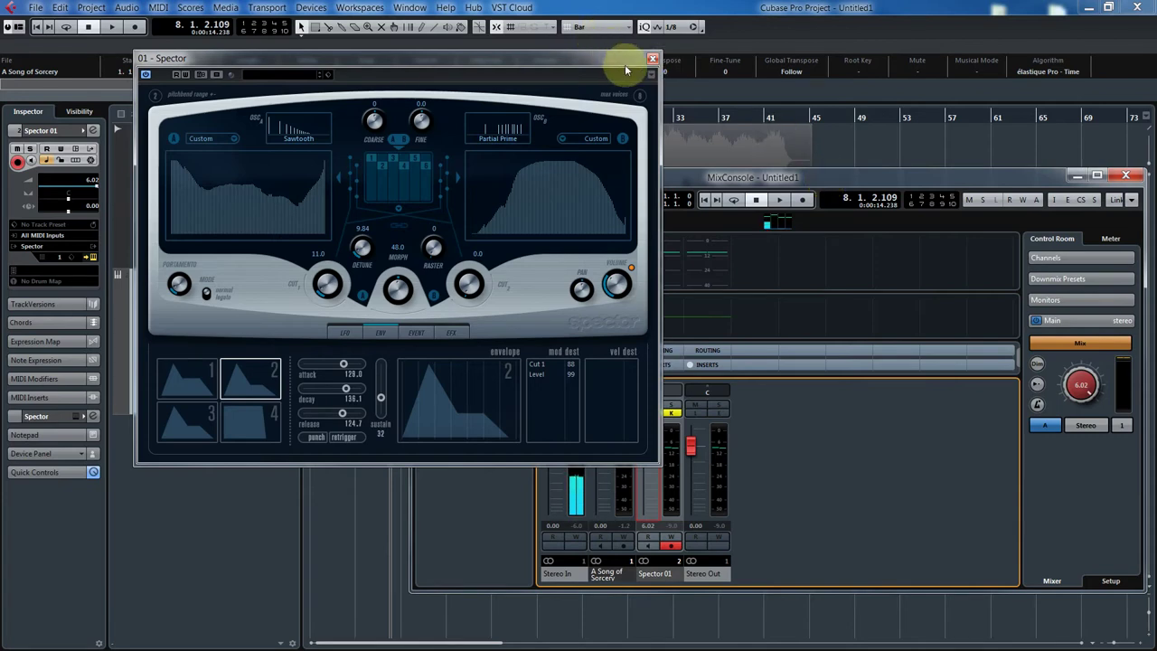
pyautogui.moveTo(617, 63); pyautogui.dragTo(600, 62)
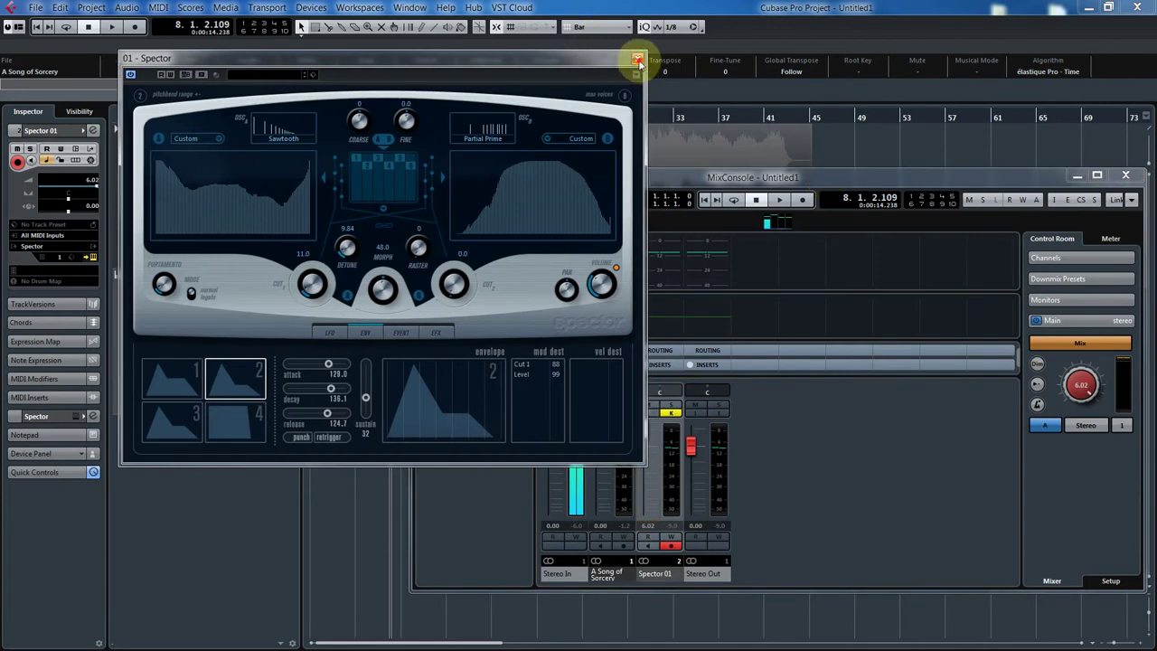
pyautogui.click(638, 61)
# Play from bar 1, select A Song of Sorcery, expand its Inspector, and open MixConsole.
pyautogui.click(383, 118)
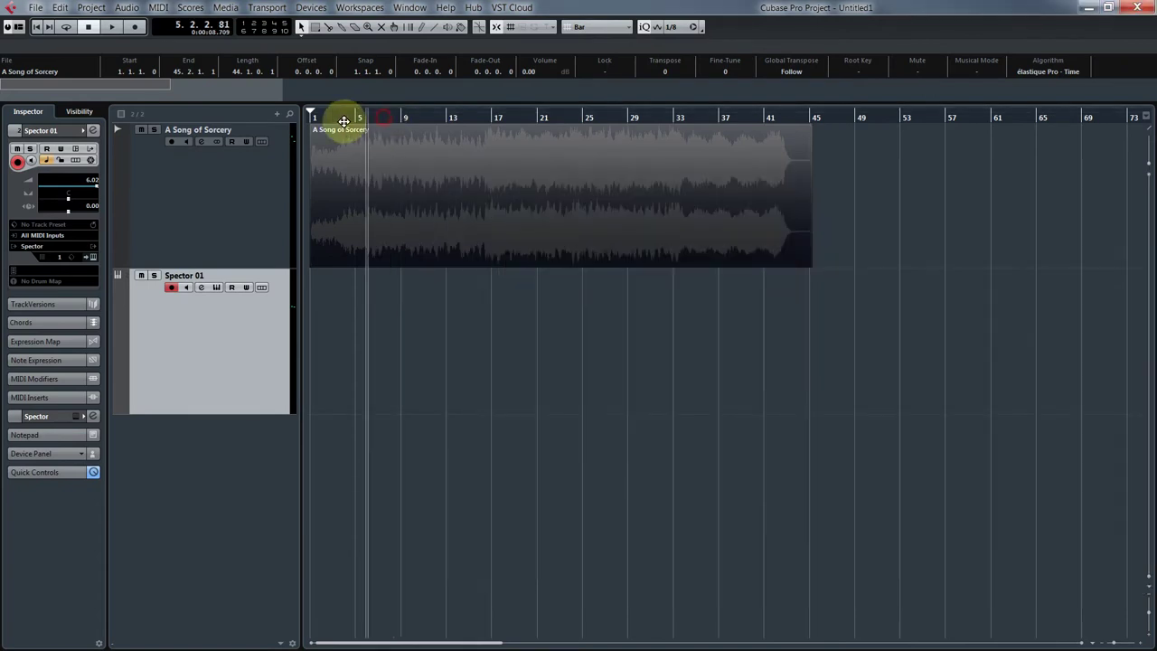
pyautogui.moveTo(343, 121); pyautogui.dragTo(312, 114)
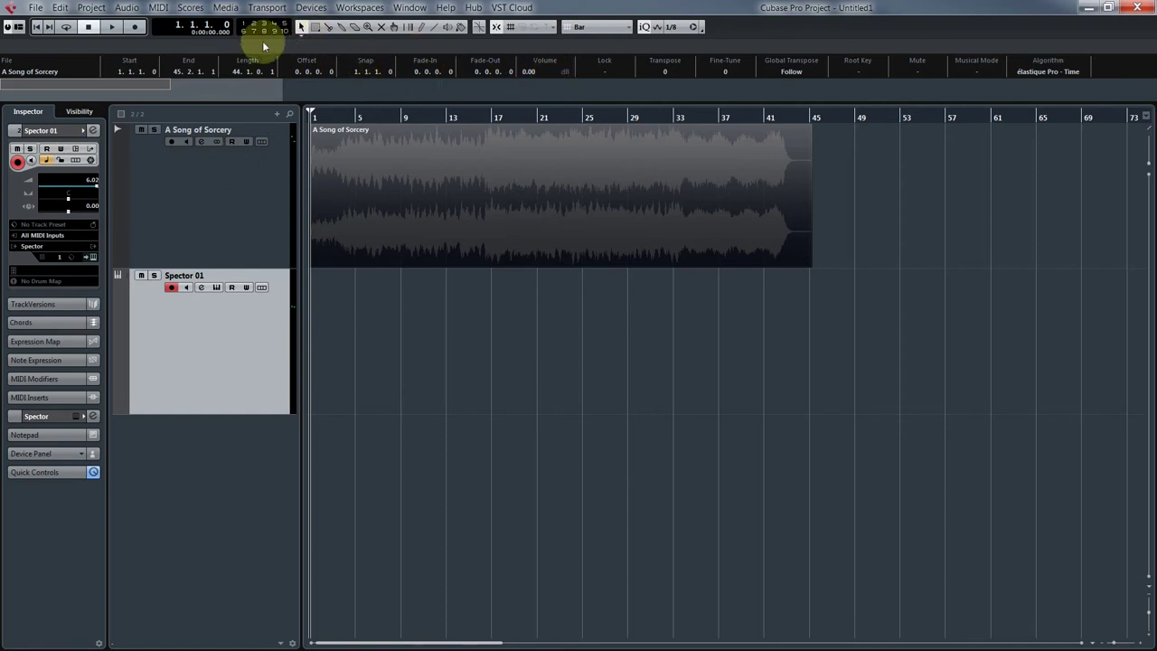
pyautogui.press('space')
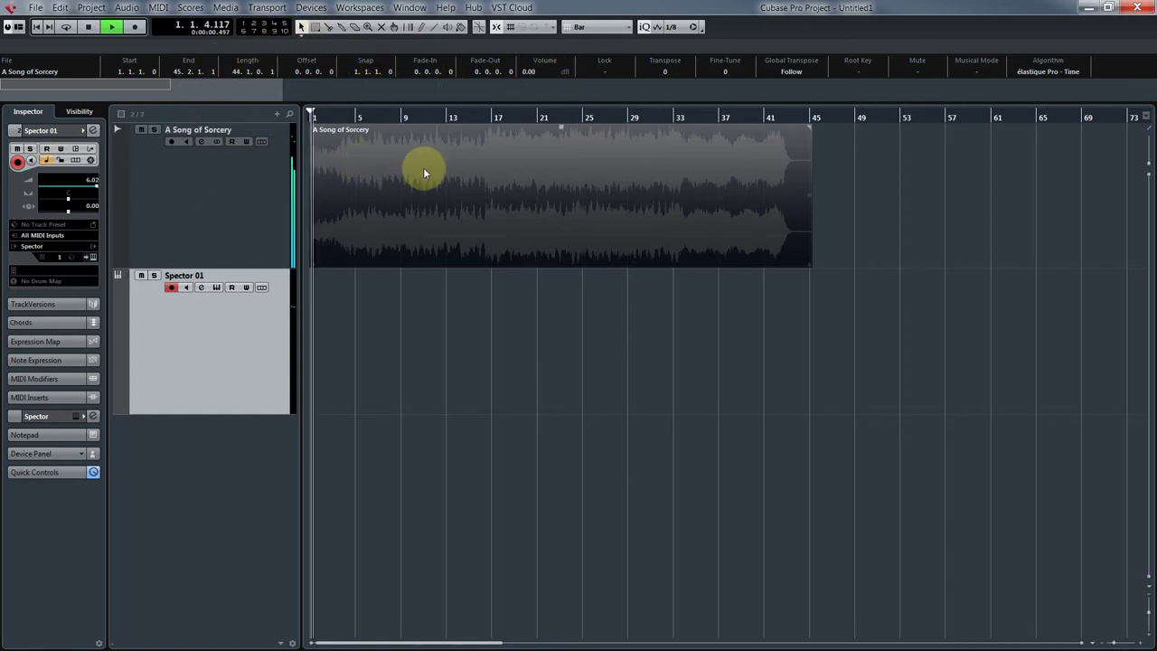
pyautogui.click(155, 183)
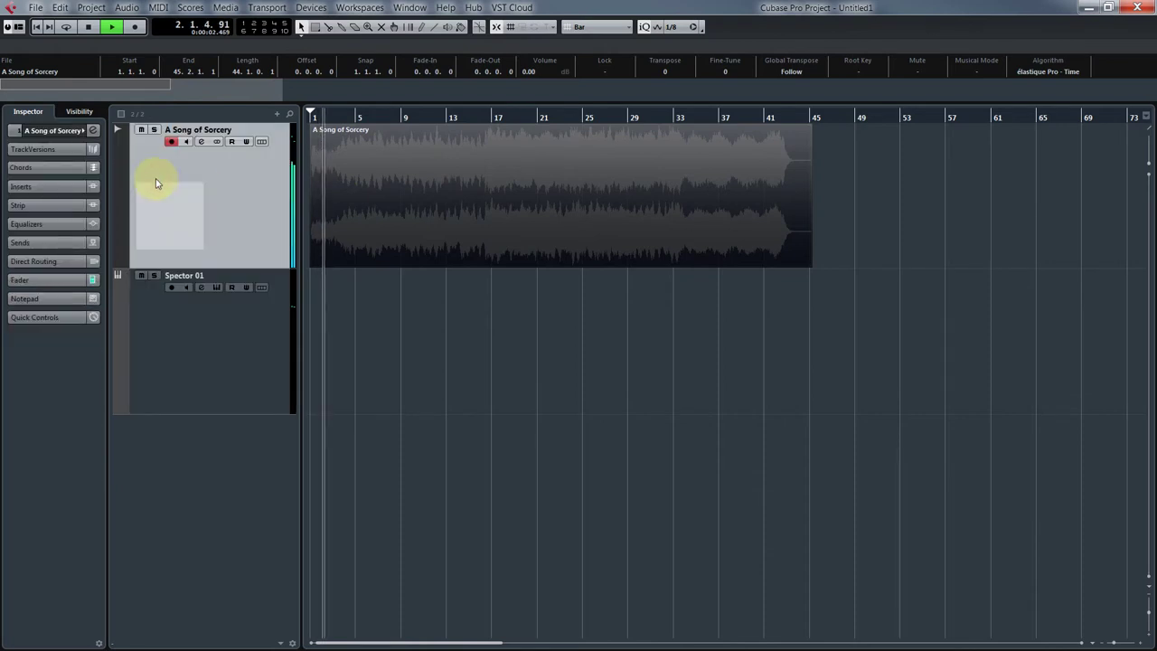
pyautogui.click(41, 130)
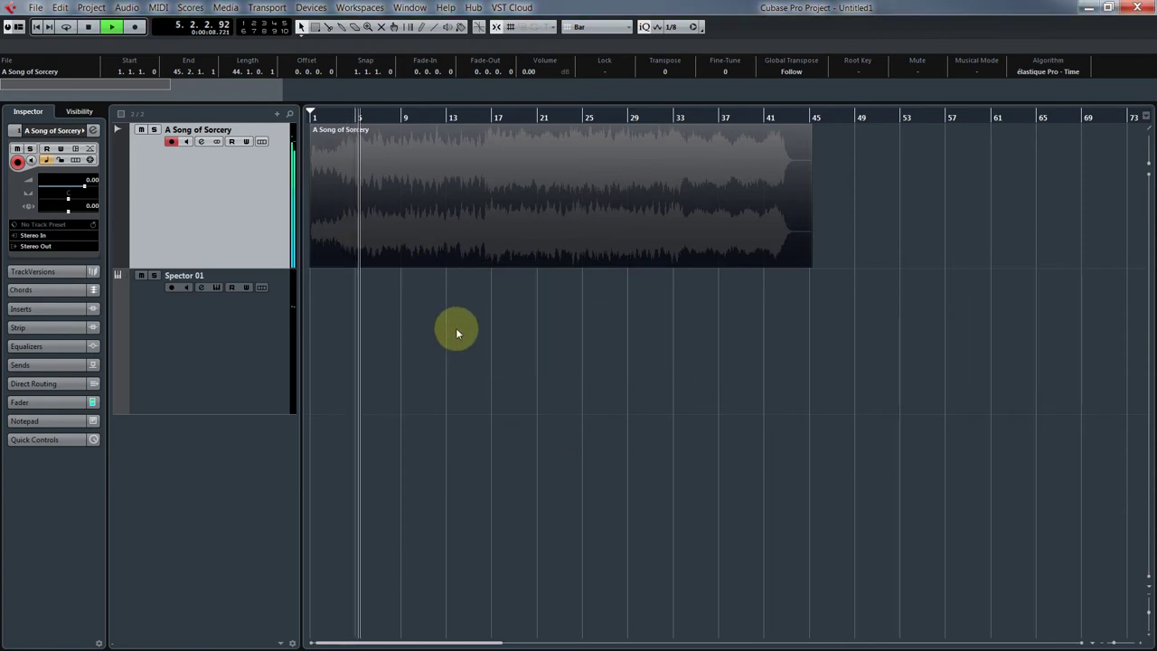
pyautogui.click(550, 328)
pyautogui.press('F3')
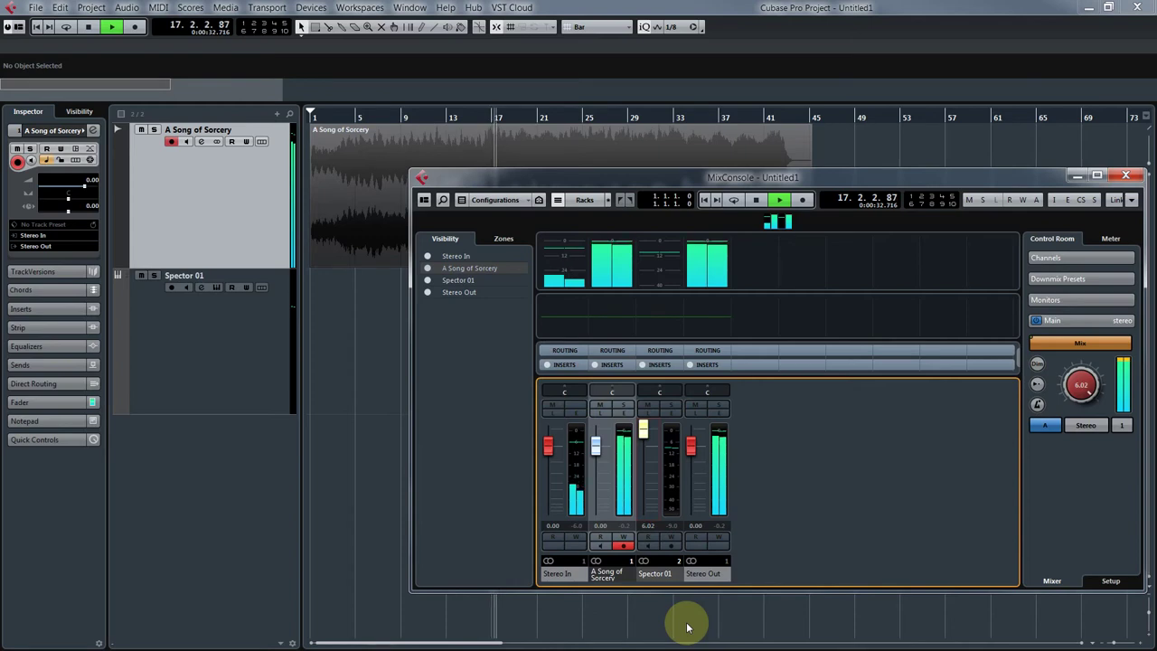
# Select the Spector 01 track.
pyautogui.click(270, 366)
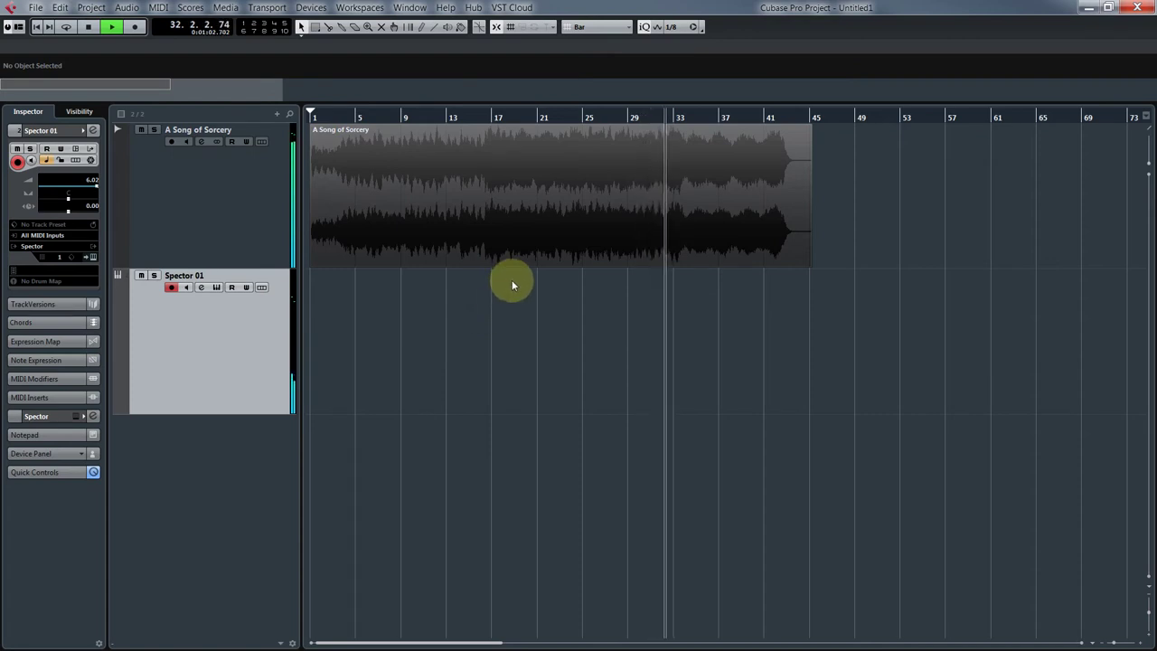
# Stop playback and reopen the MixConsole, moved further left.
pyautogui.click(93, 27)
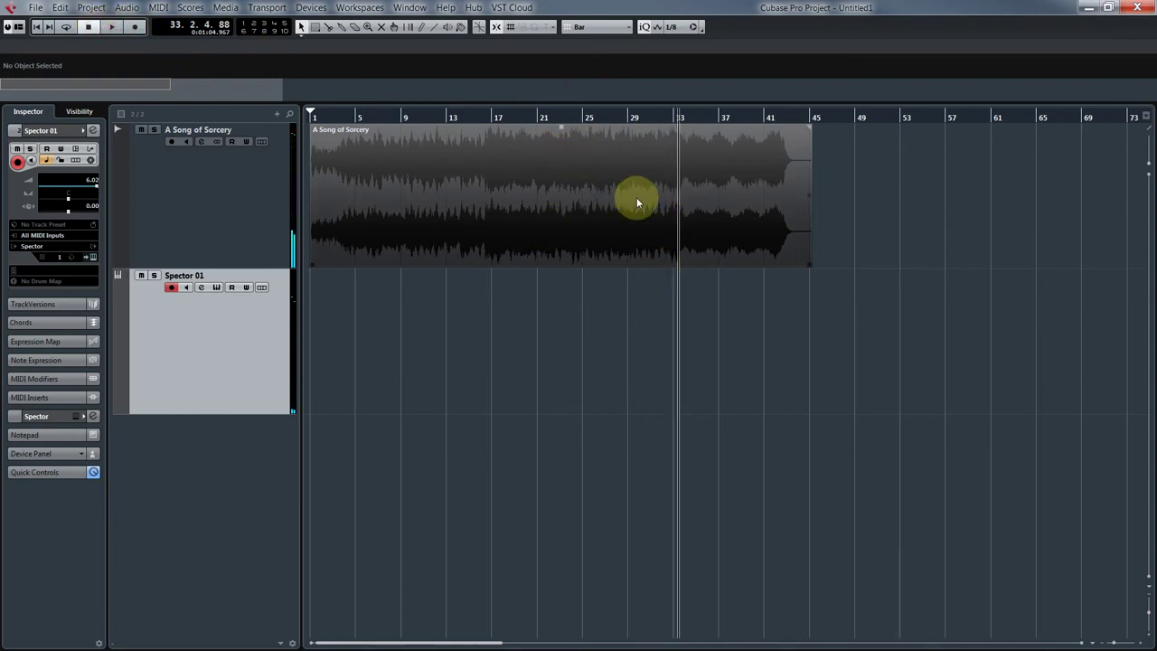
pyautogui.press('F3')
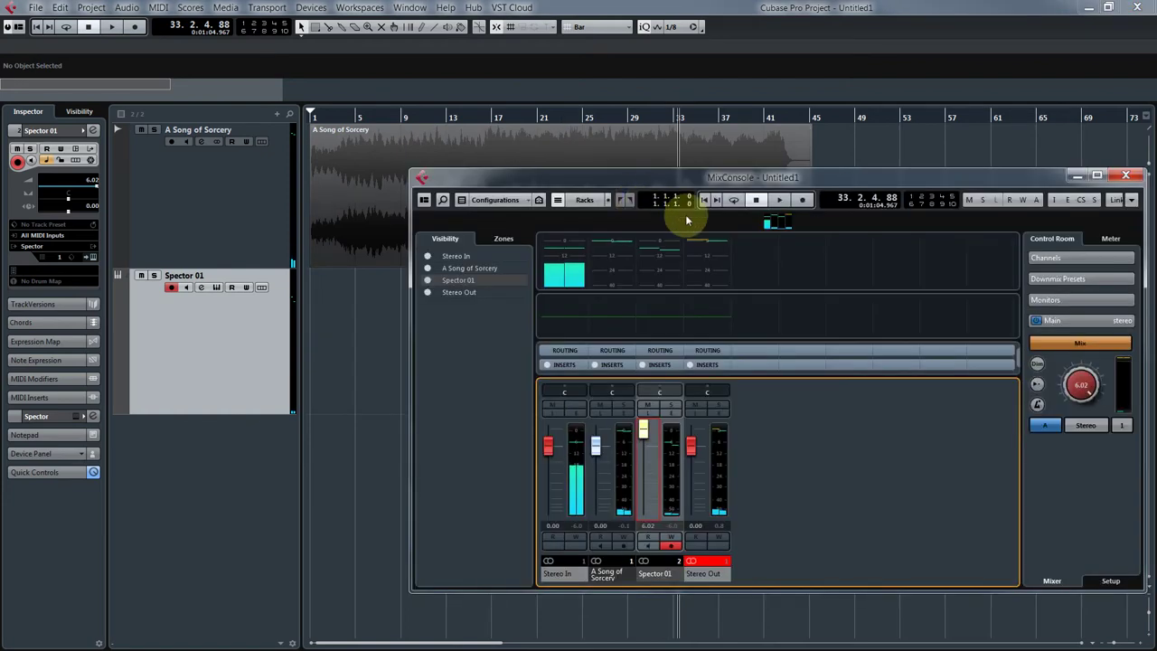
pyautogui.moveTo(846, 180); pyautogui.dragTo(775, 172)
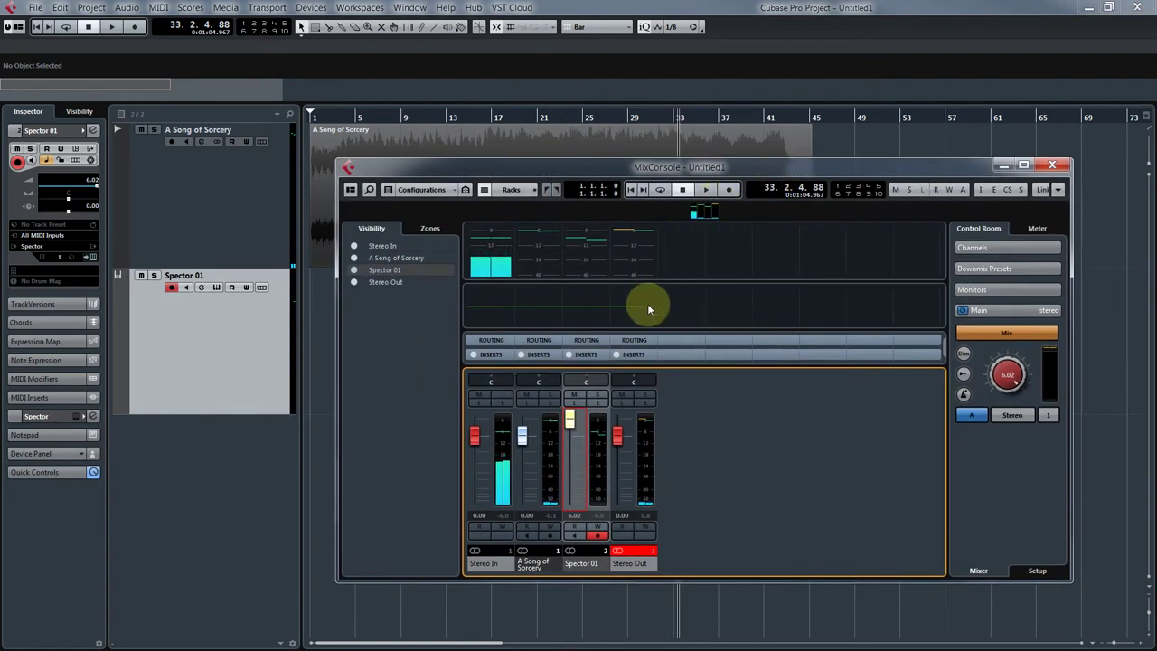
# Expand the Inserts rack to show EQ and Strip rows, and enlarge the MixConsole.
pyautogui.click(637, 355)
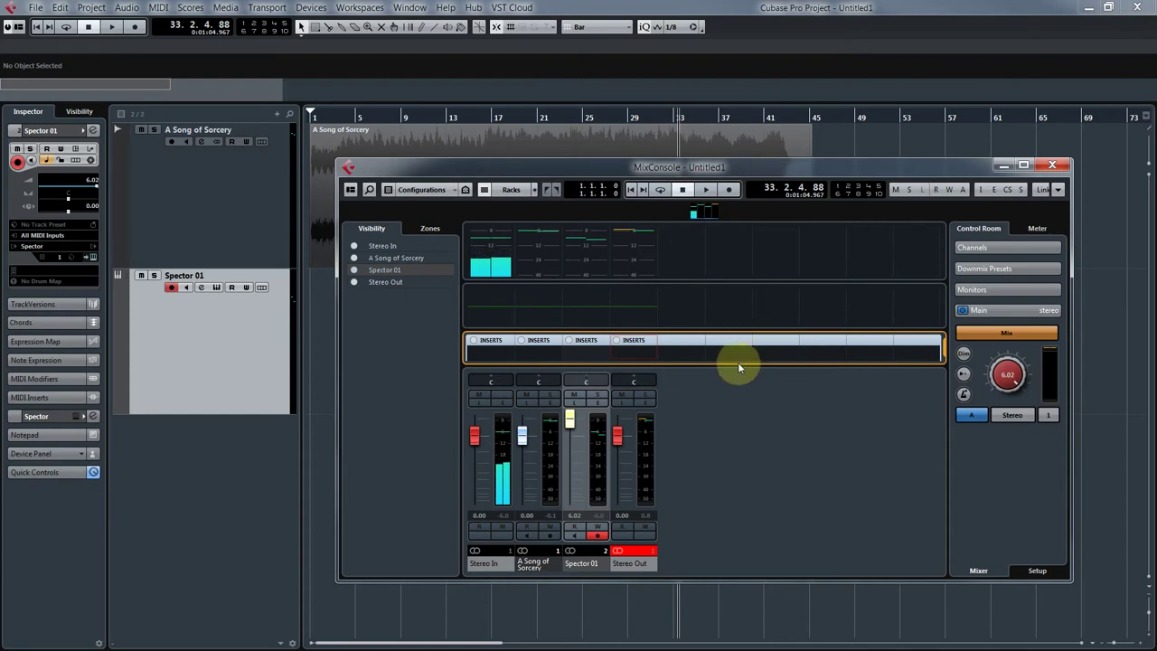
pyautogui.moveTo(738, 364); pyautogui.dragTo(731, 434)
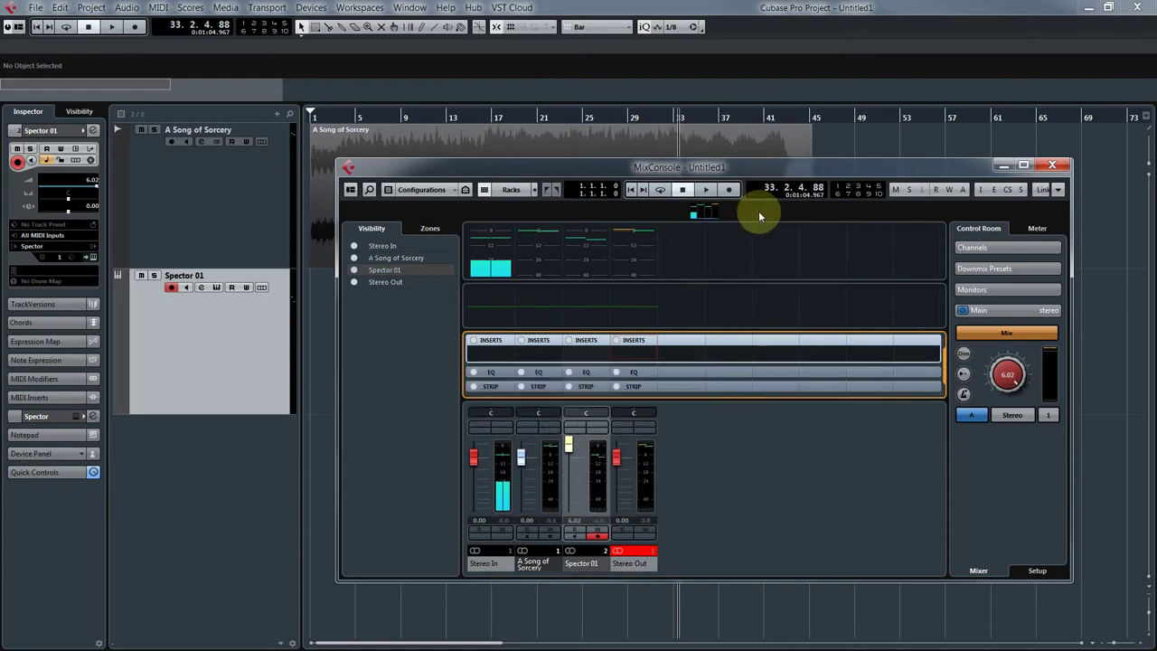
pyautogui.moveTo(759, 173); pyautogui.dragTo(568, 44)
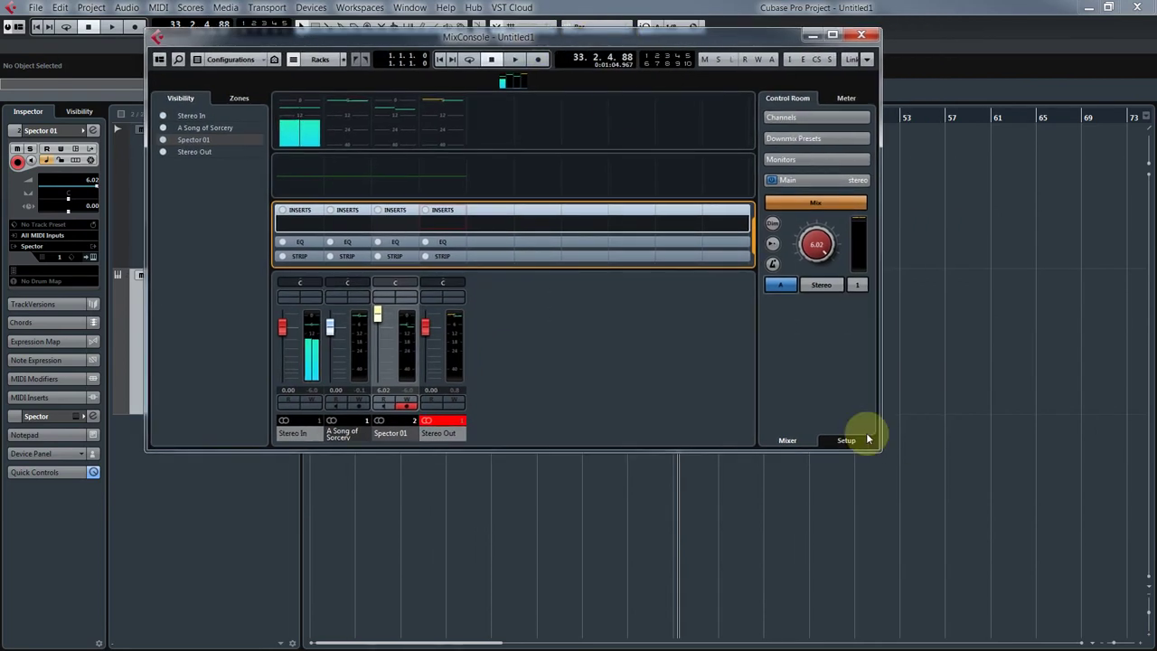
pyautogui.moveTo(875, 449); pyautogui.dragTo(1051, 584)
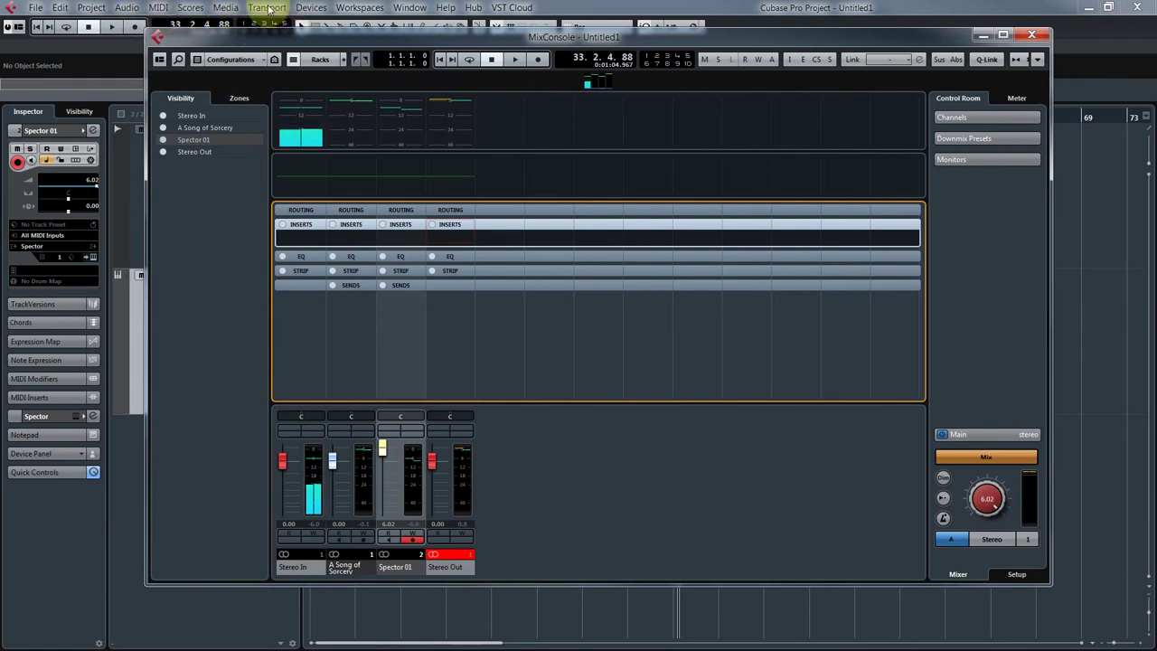
pyautogui.click(310, 7)
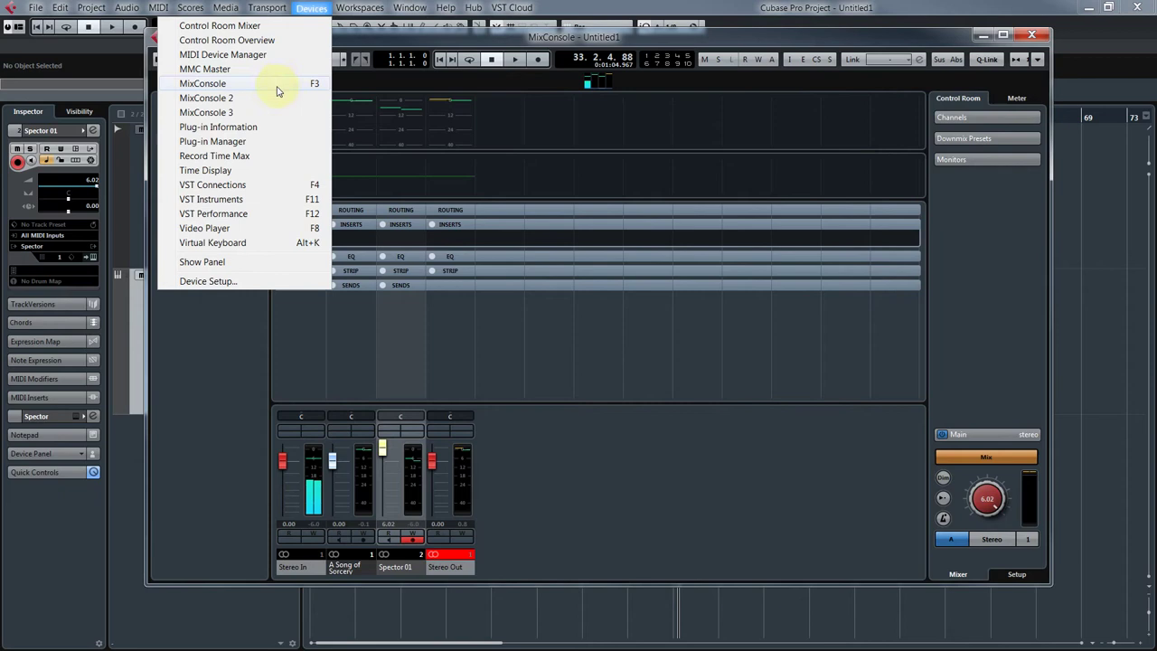
pyautogui.click(520, 42)
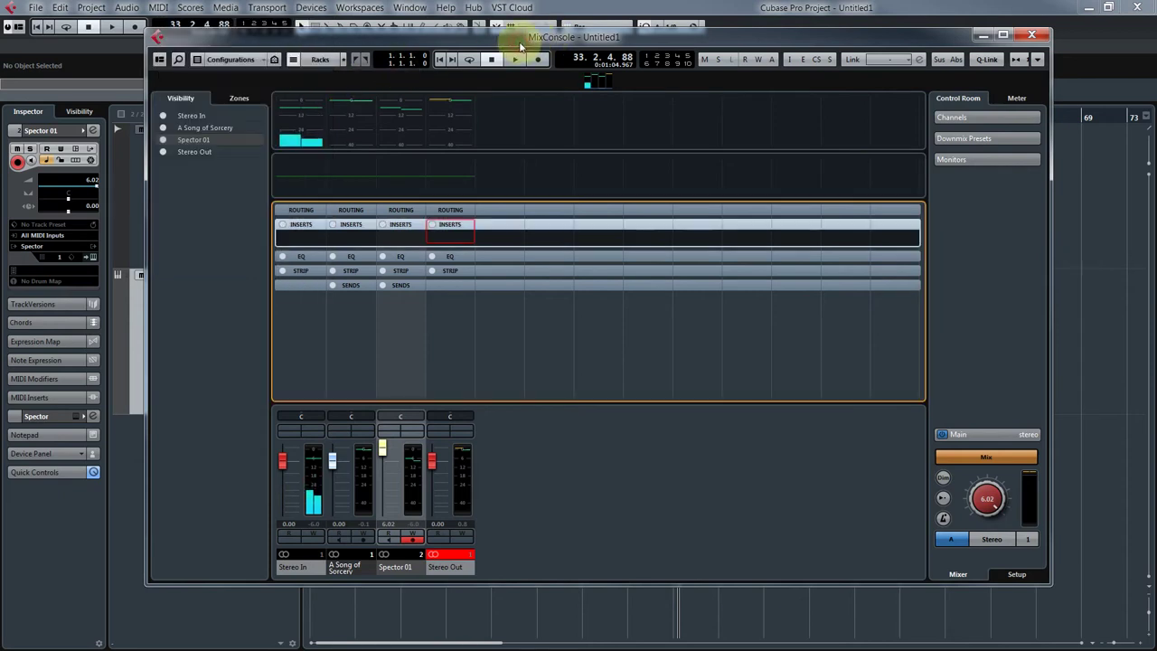
# Load Limiter from the Dynamics folder into Stereo Out's first insert slot.
pyautogui.click(449, 241)
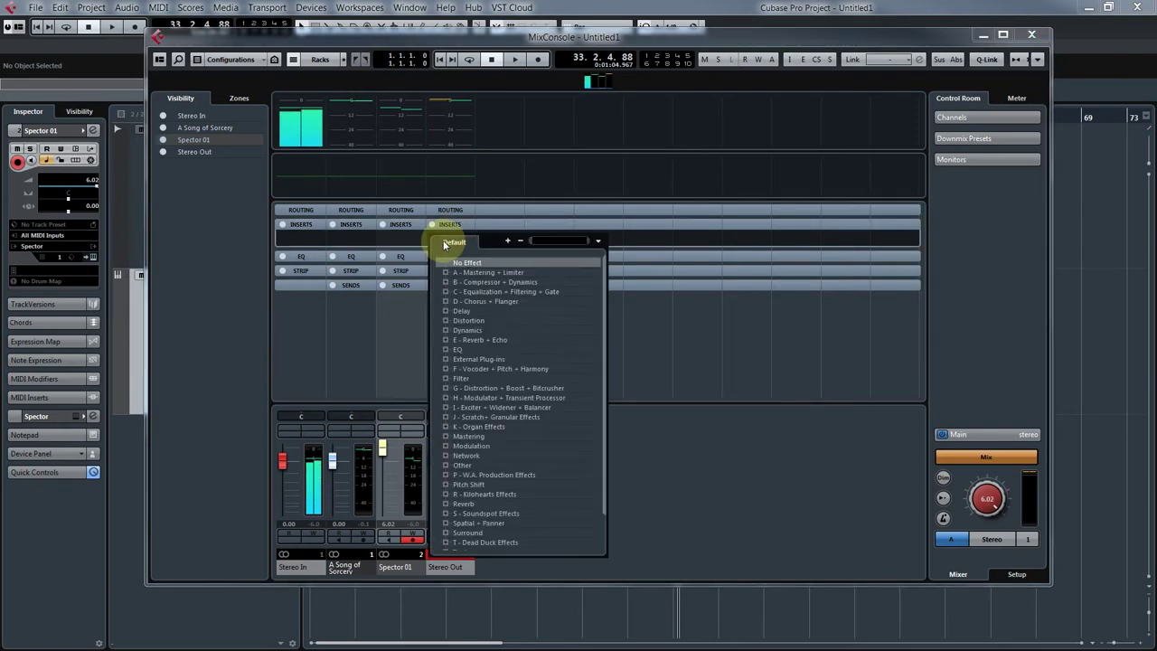
pyautogui.click(448, 132)
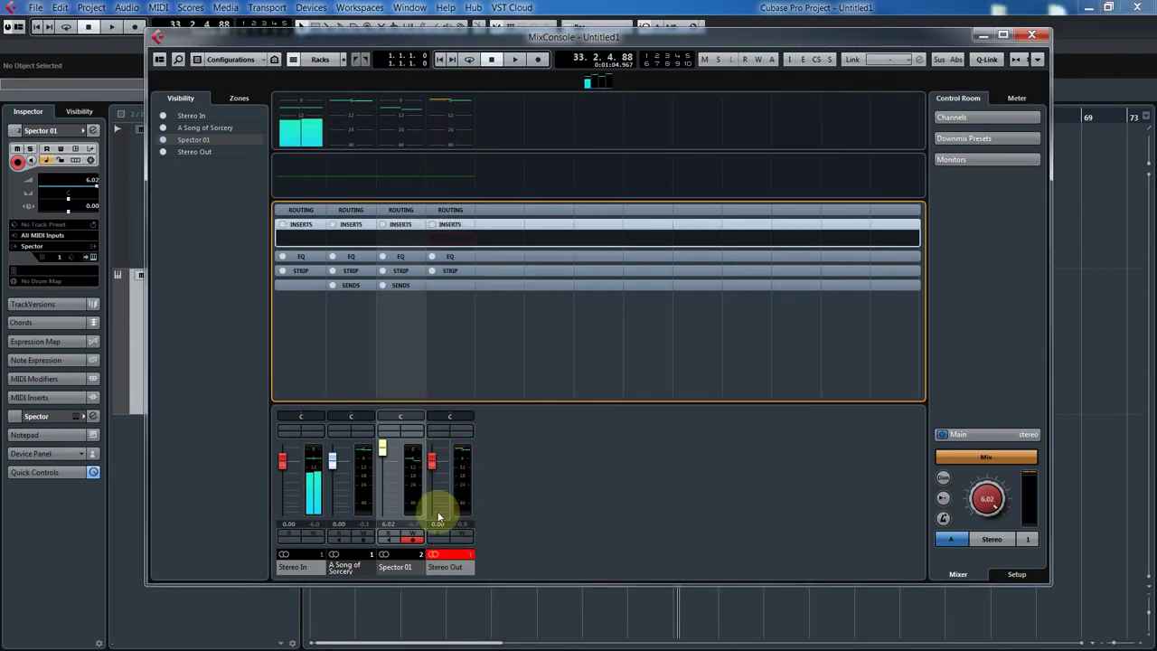
pyautogui.click(445, 238)
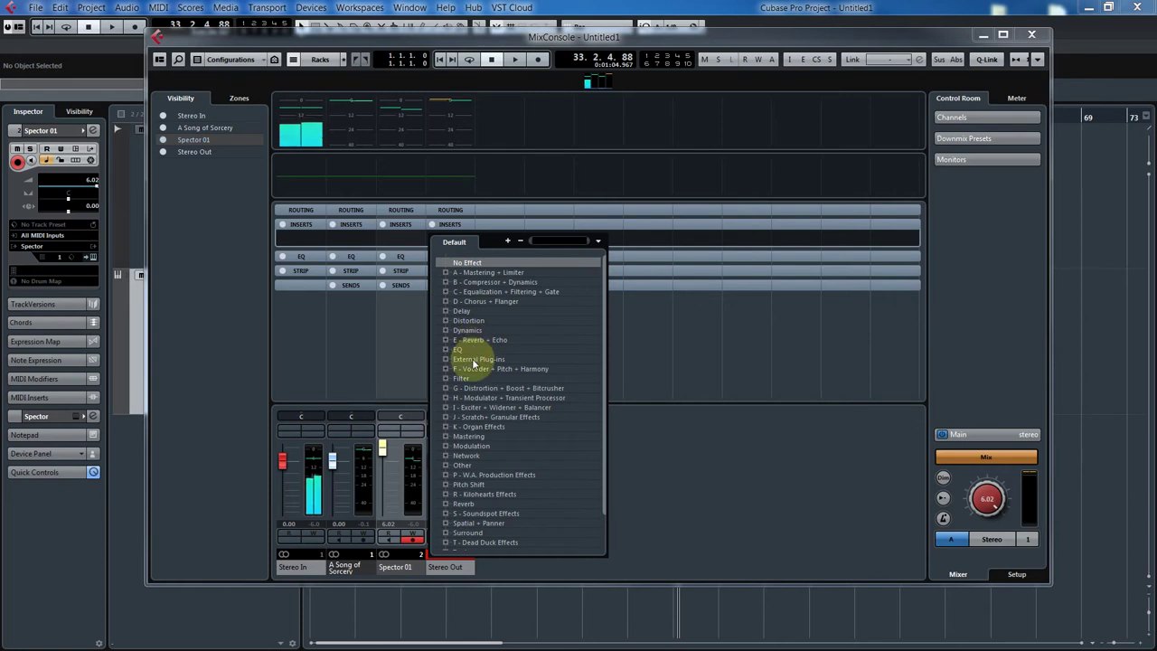
pyautogui.scroll(-1, 472, 358)
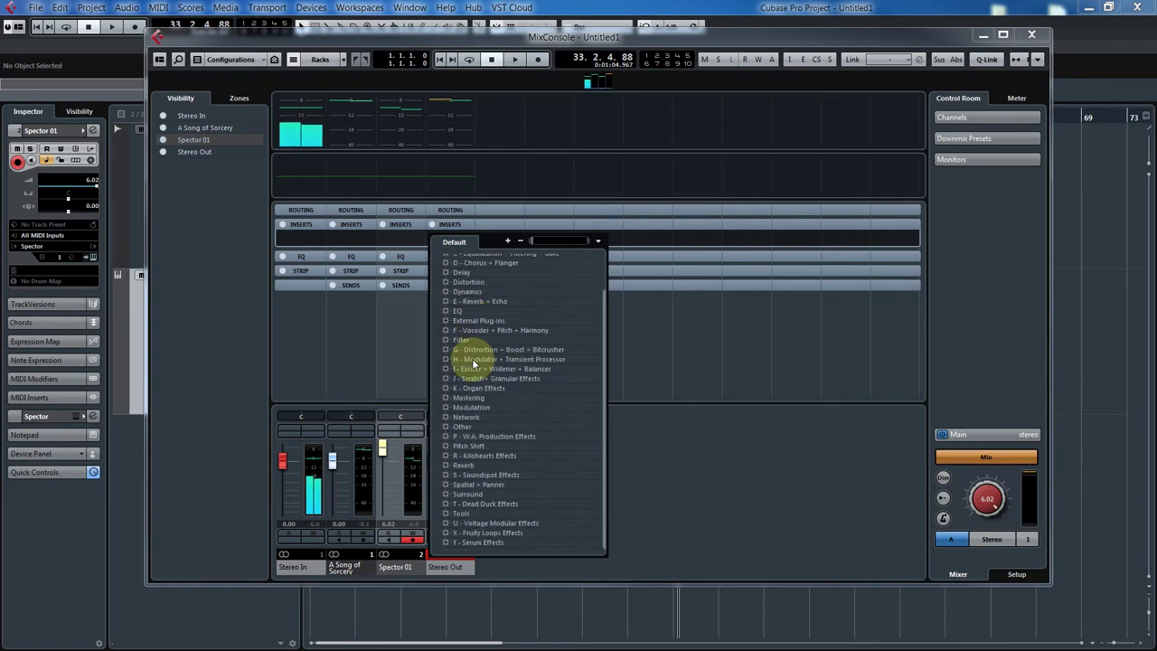
pyautogui.click(446, 398)
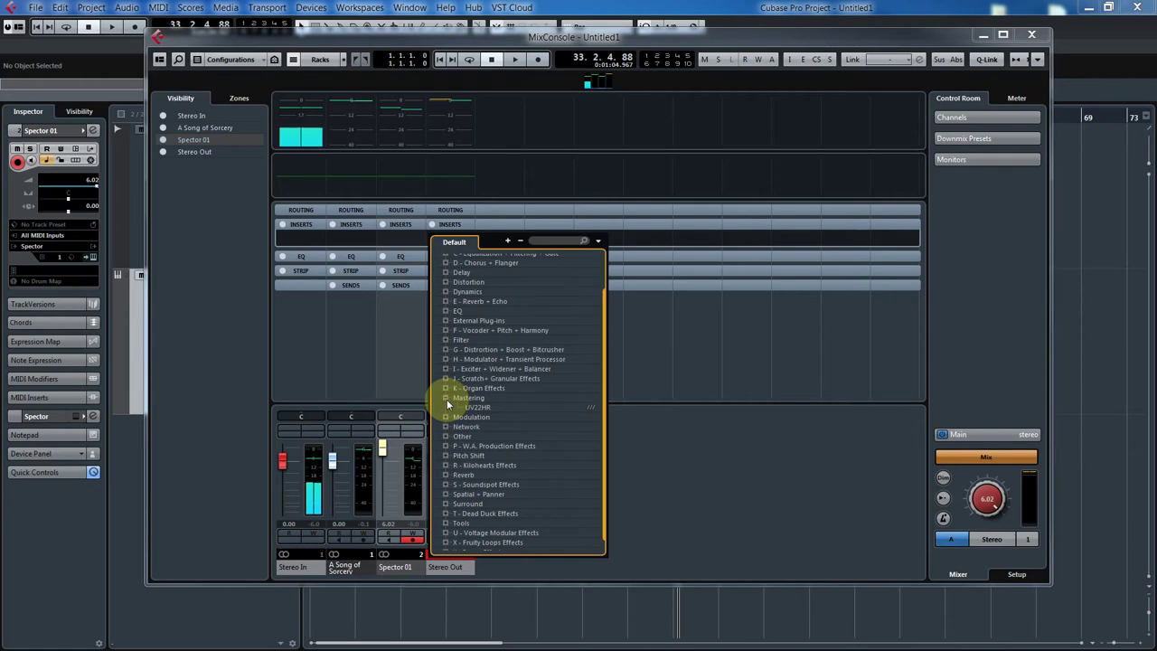
pyautogui.click(446, 398)
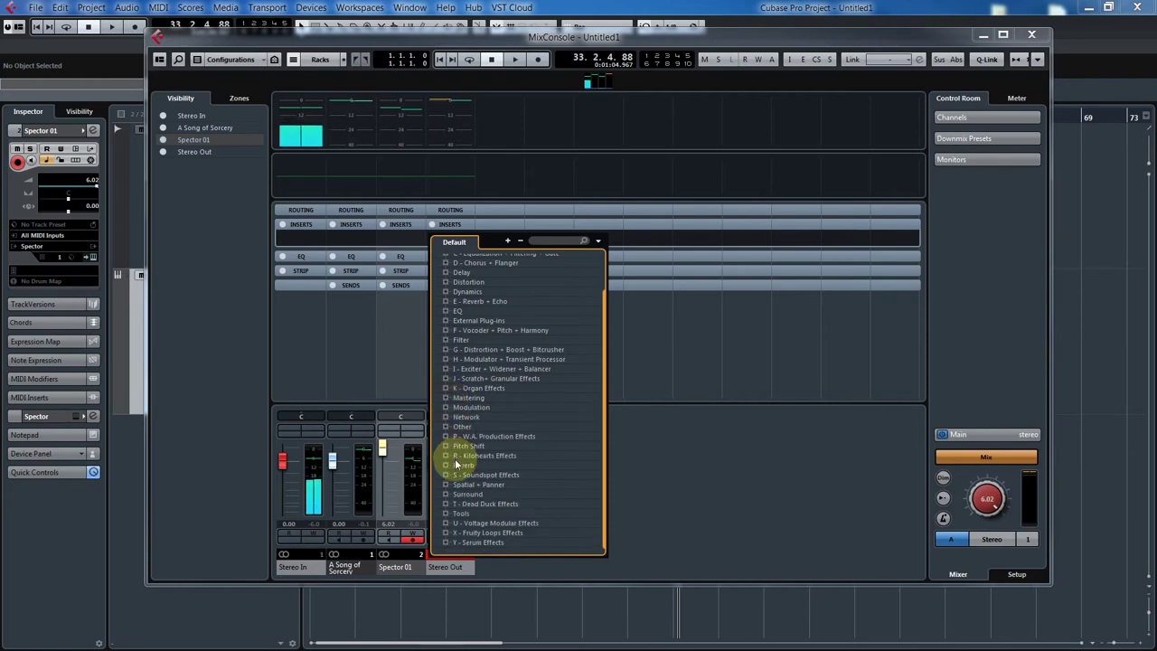
pyautogui.scroll(2, 449, 344)
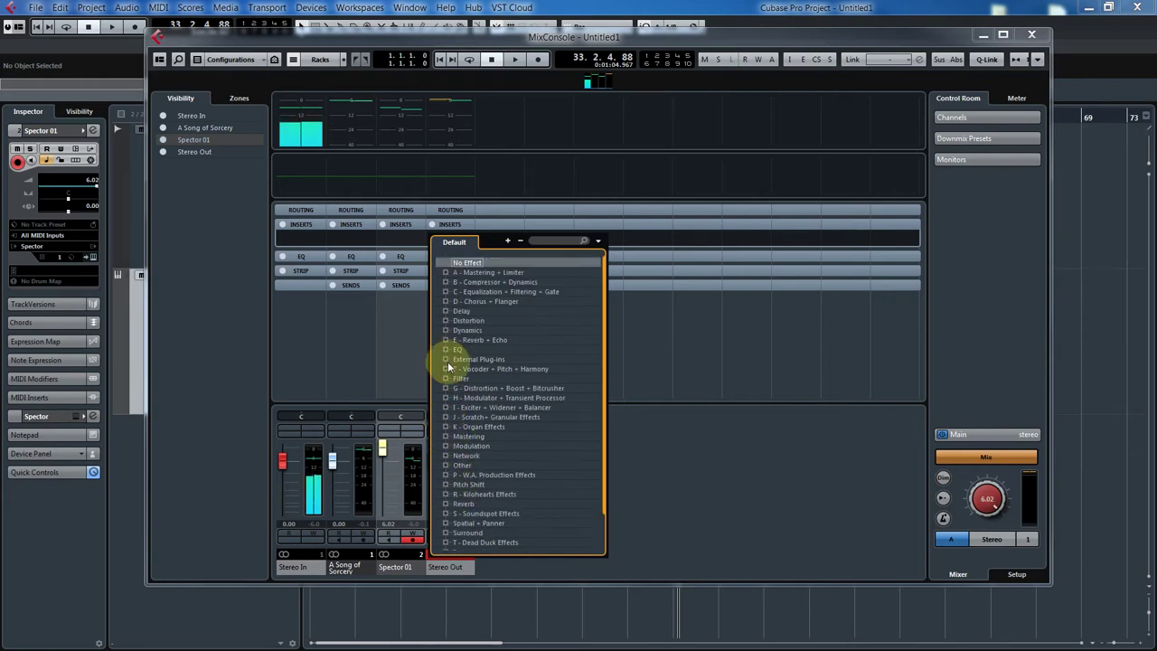
pyautogui.click(445, 331)
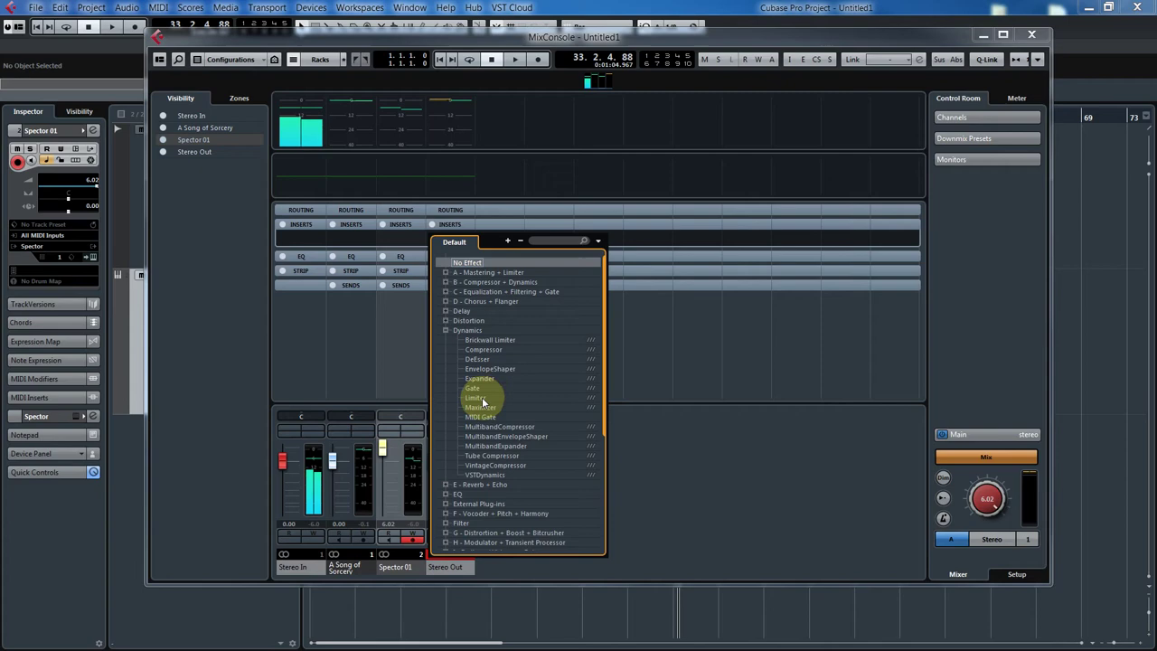
pyautogui.click(482, 398)
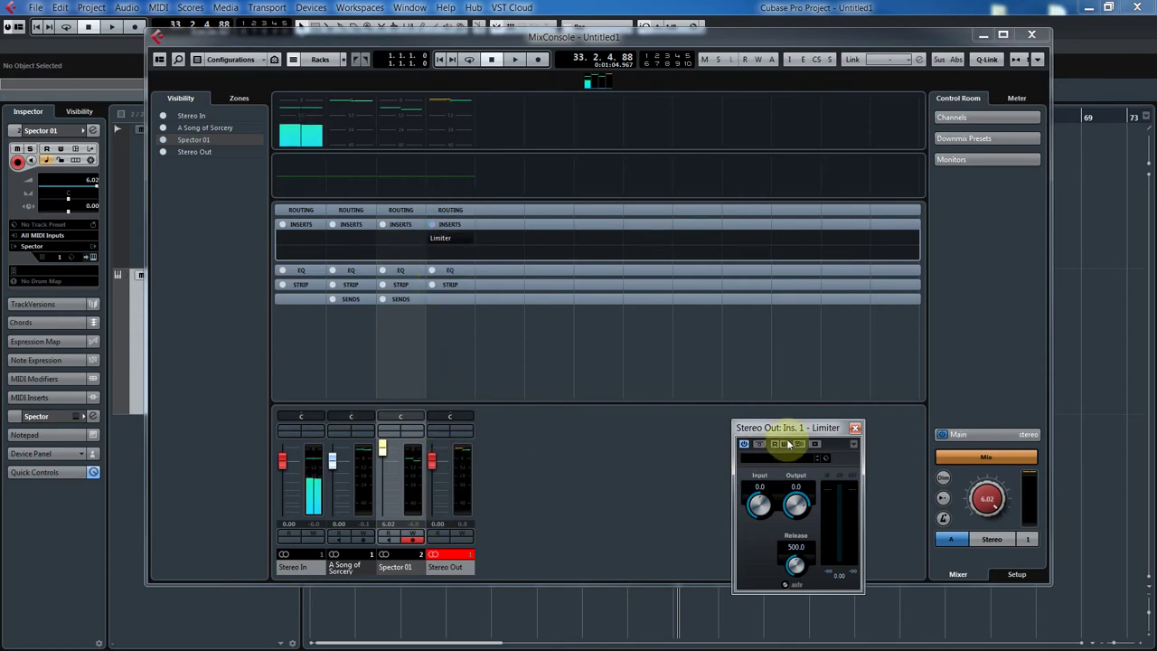
# Play the project through the Limiter, raising its Input gain to 5.8 then back to 0.2.
pyautogui.moveTo(763, 426); pyautogui.dragTo(592, 216)
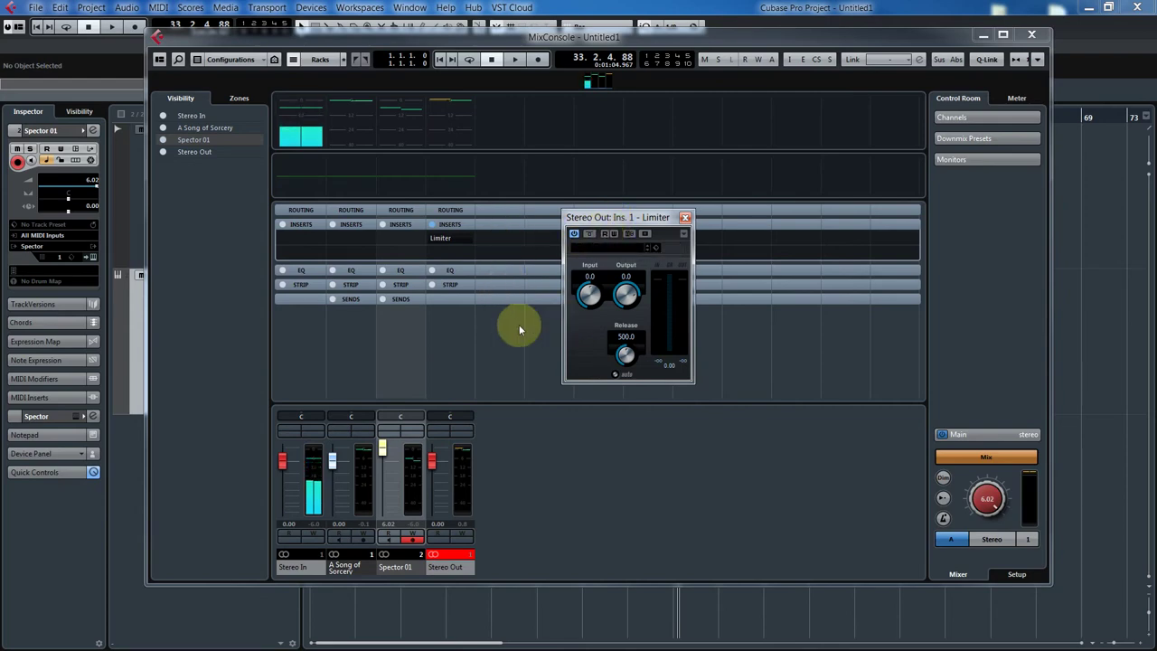
pyautogui.click(515, 60)
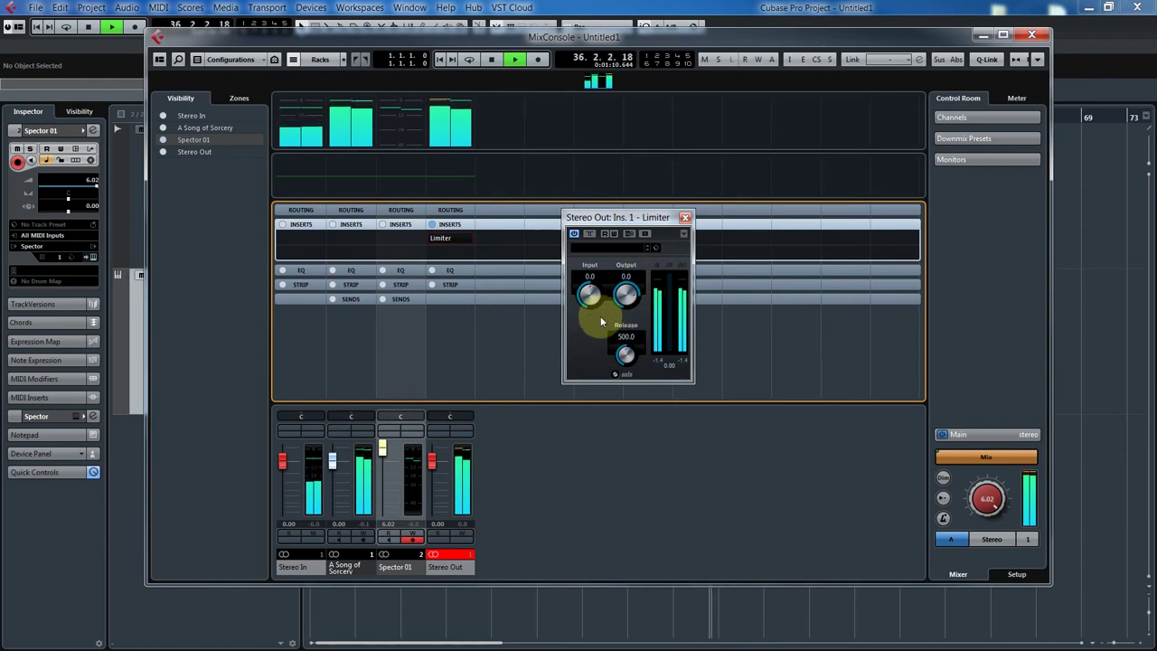
pyautogui.moveTo(590, 307); pyautogui.dragTo(598, 274)
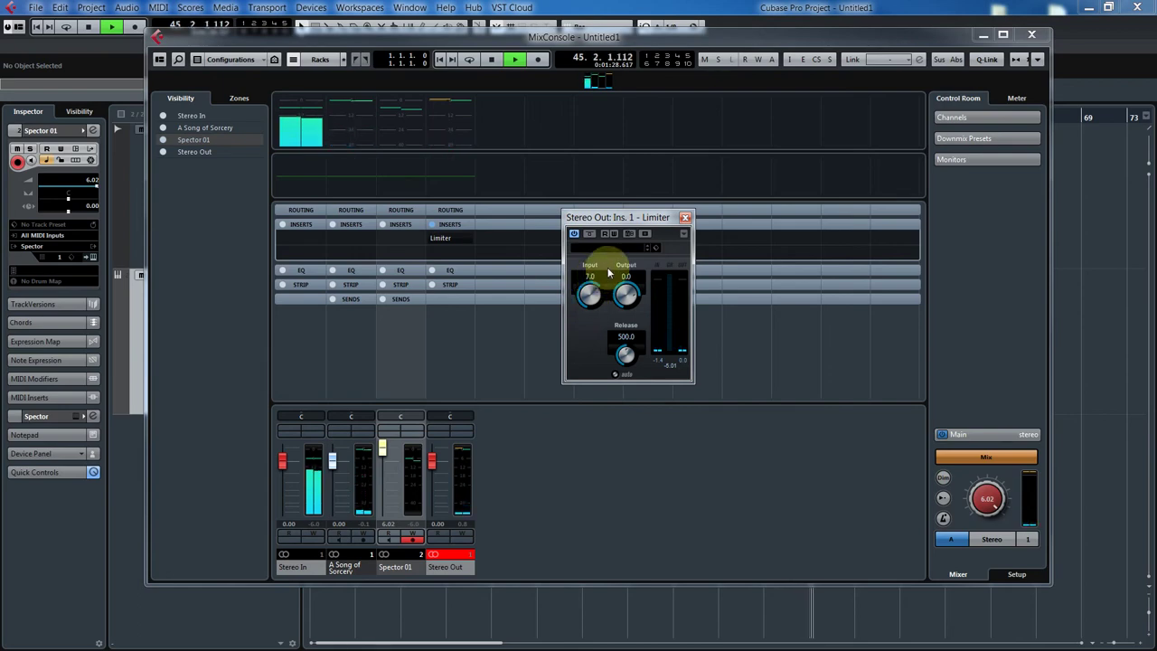
pyautogui.moveTo(609, 280); pyautogui.dragTo(602, 294)
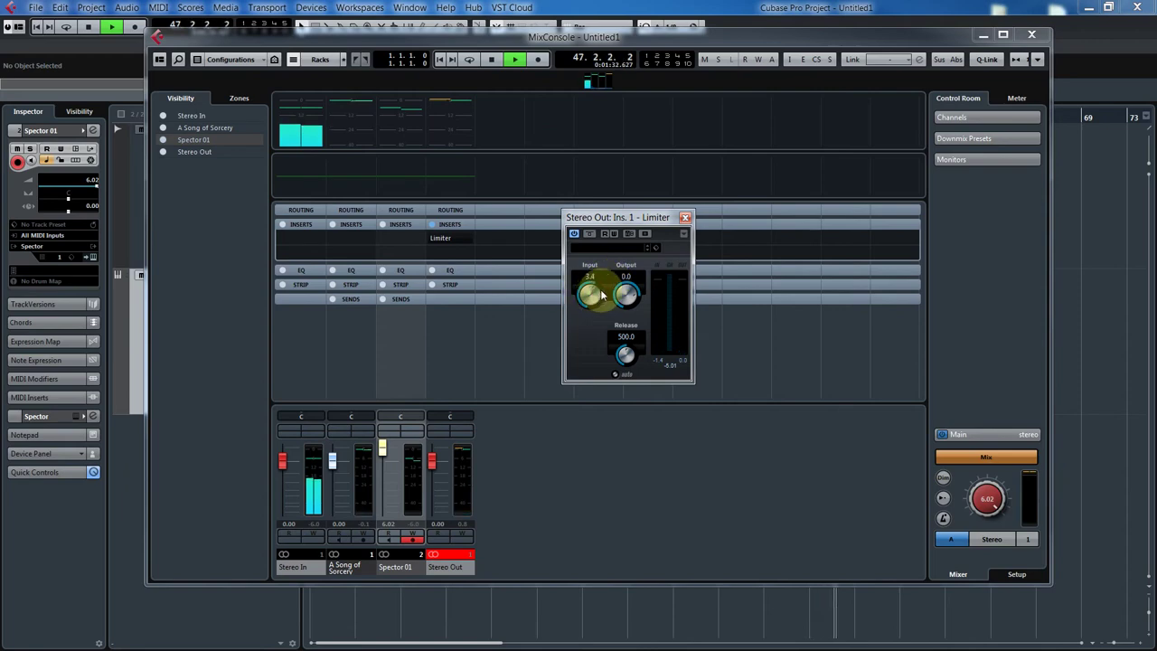
# Close the Limiter window and insert Limiter from Dynamics on a Stereo Out insert slot.
pyautogui.click(684, 217)
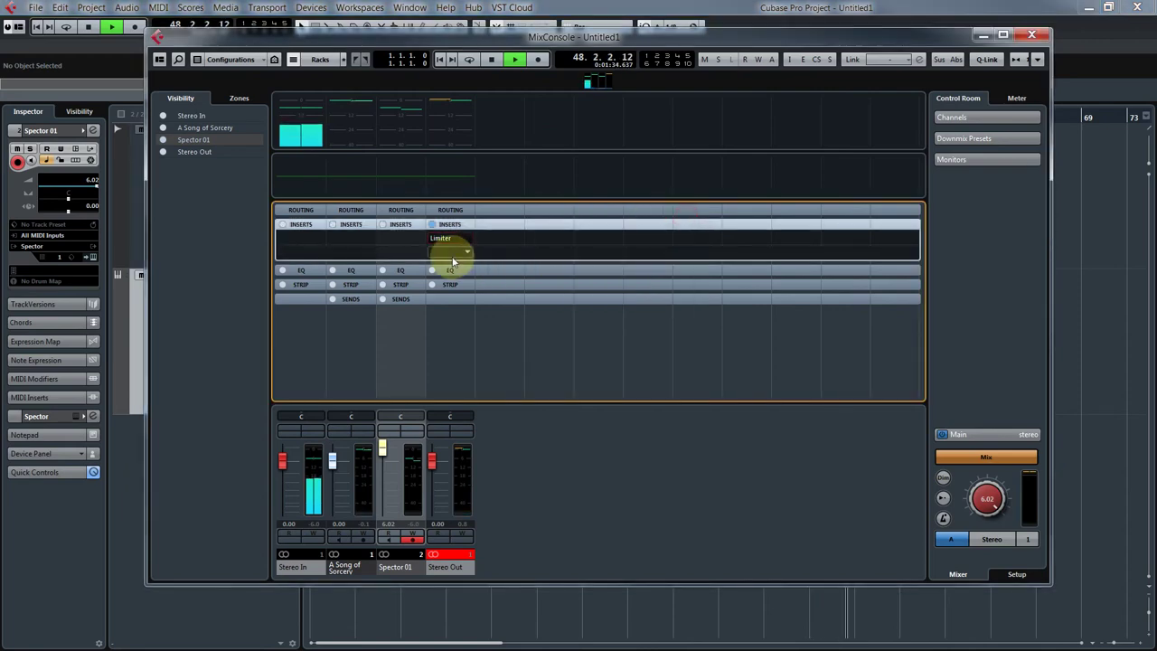
pyautogui.click(446, 262)
pyautogui.click(444, 251)
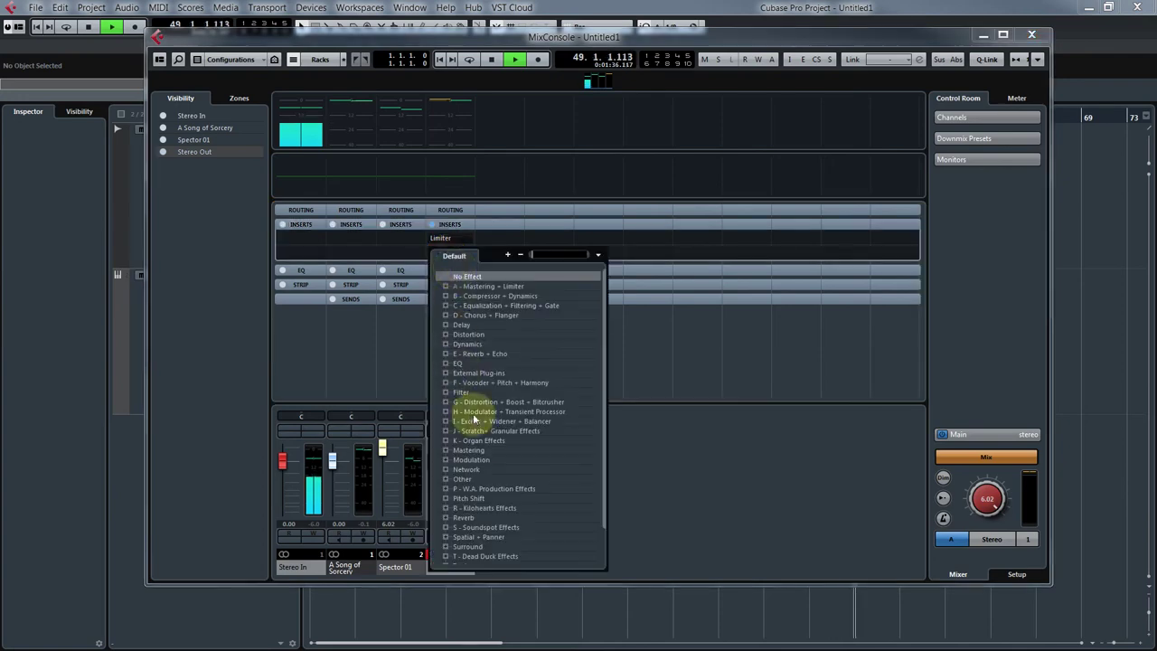
pyautogui.click(445, 344)
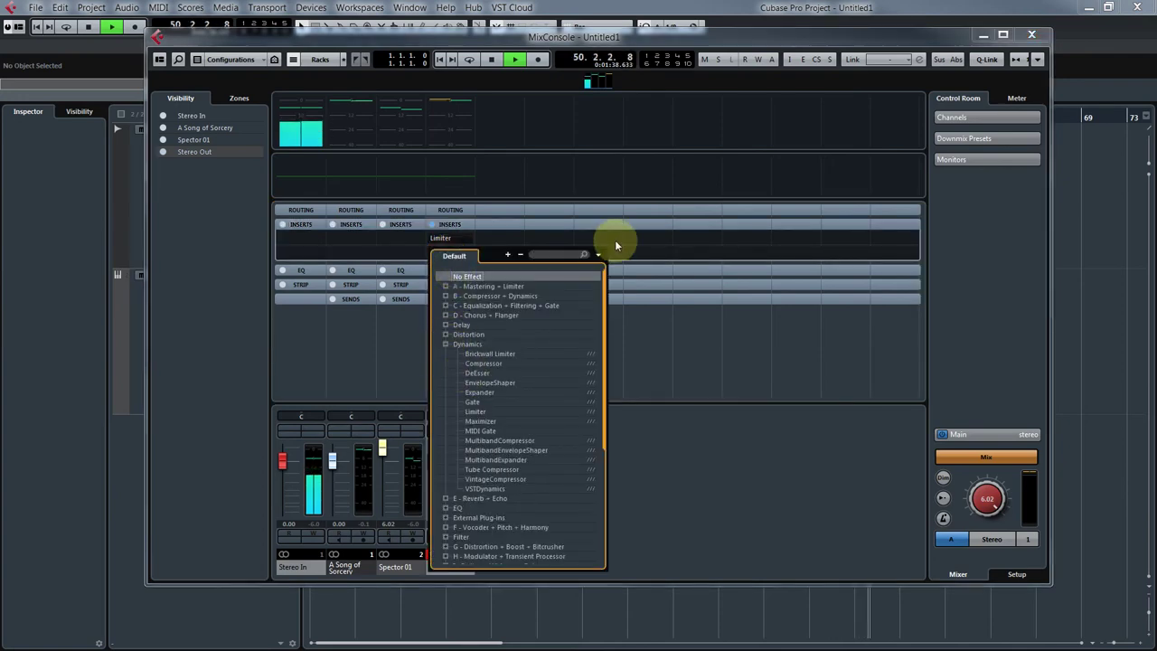
pyautogui.click(649, 252)
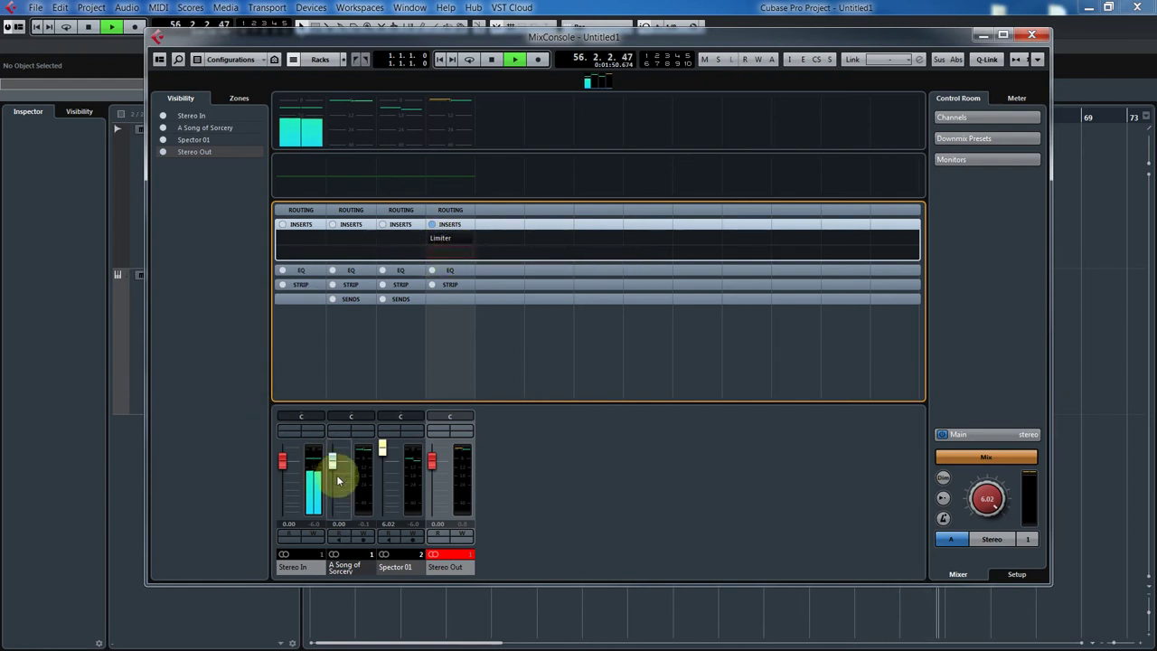
# Raise the A Song of Sorcery fader to 6.02 and send playback back to bar 1.
pyautogui.moveTo(334, 462); pyautogui.dragTo(340, 437)
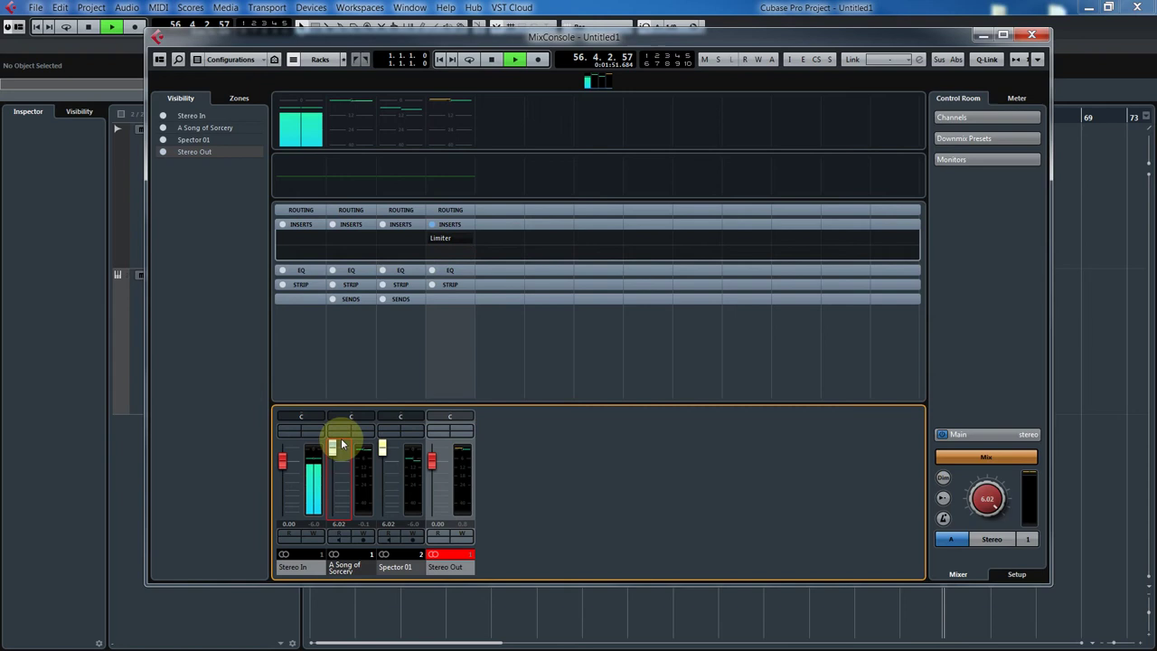
pyautogui.click(438, 59)
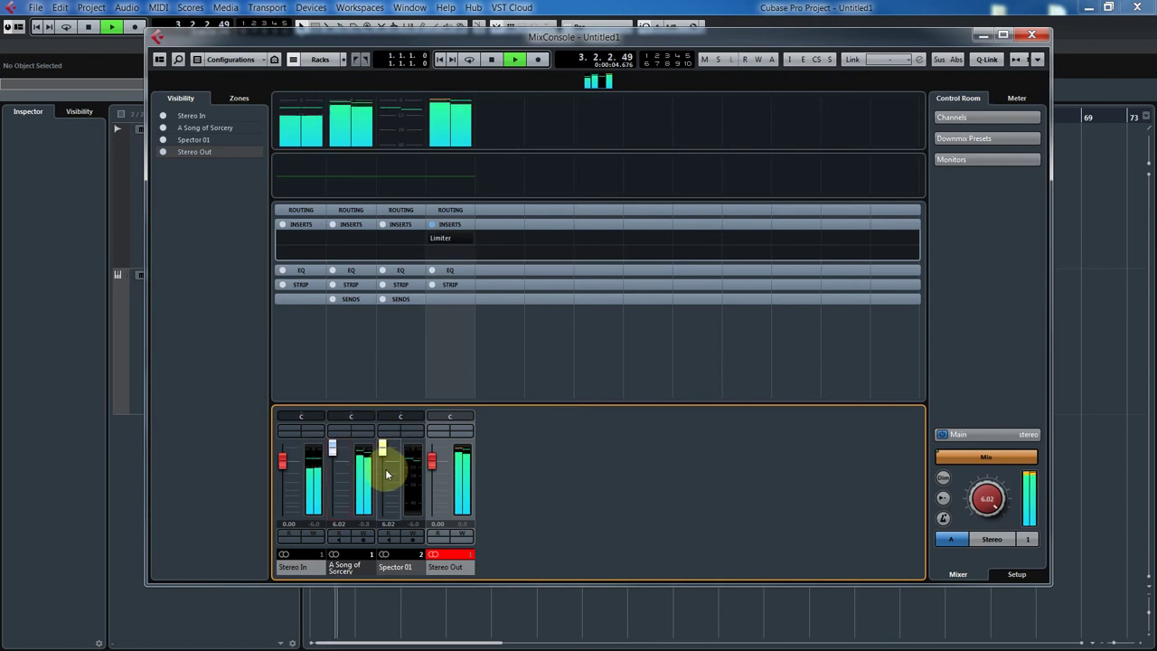
# Open the Stereo Out Limiter editor and turn its Input down to -0.0.
pyautogui.moveTo(430, 239)
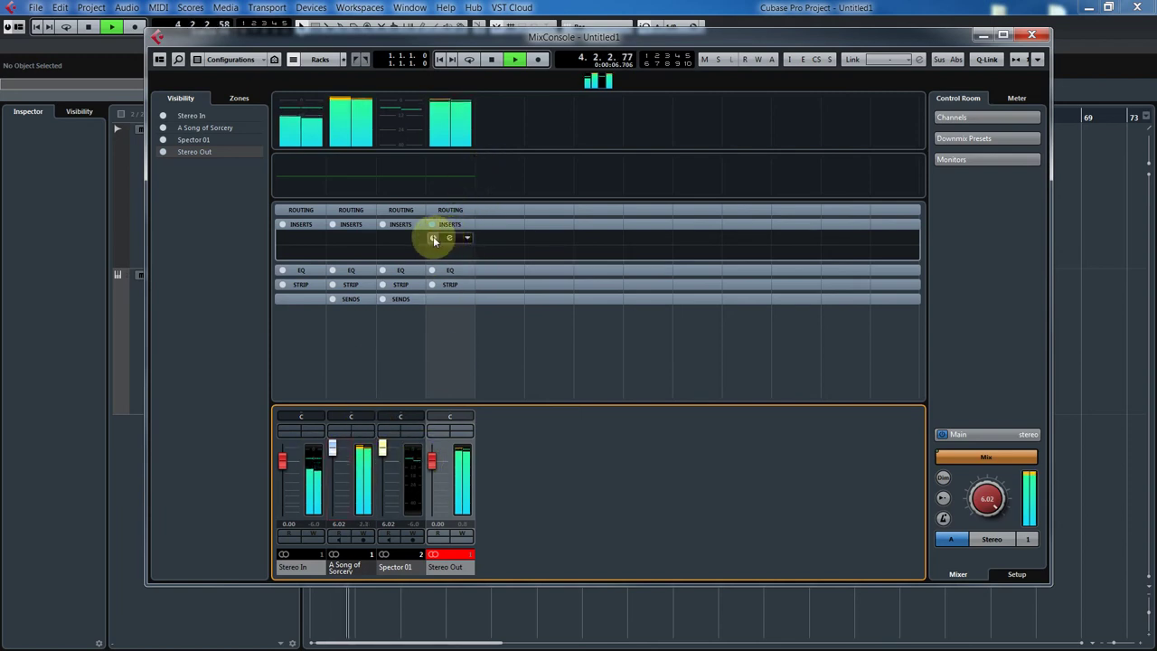
pyautogui.click(445, 237)
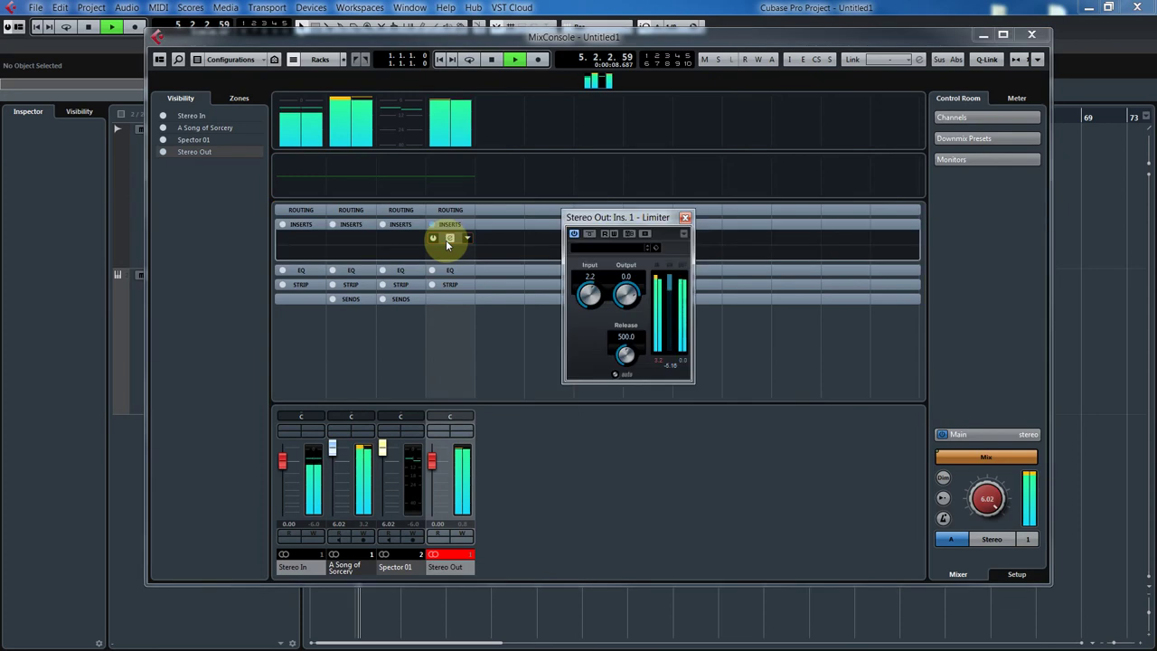
pyautogui.moveTo(592, 289); pyautogui.dragTo(597, 306)
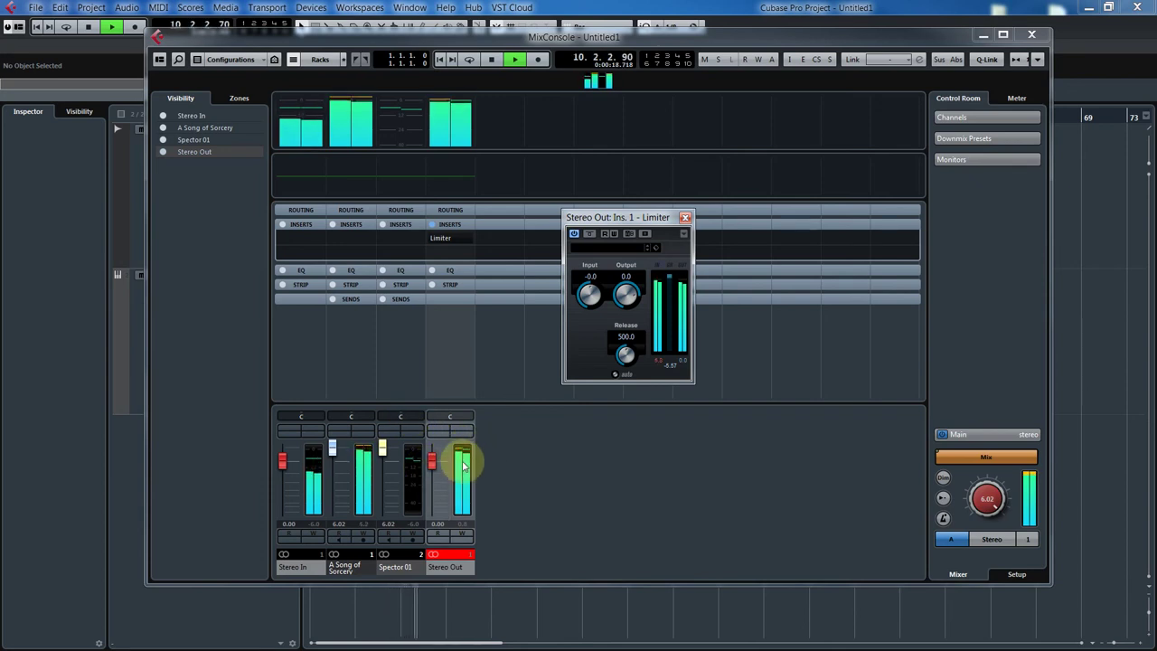
# Stop playback and select the Stereo Out channel's volume fader.
pyautogui.click(495, 57)
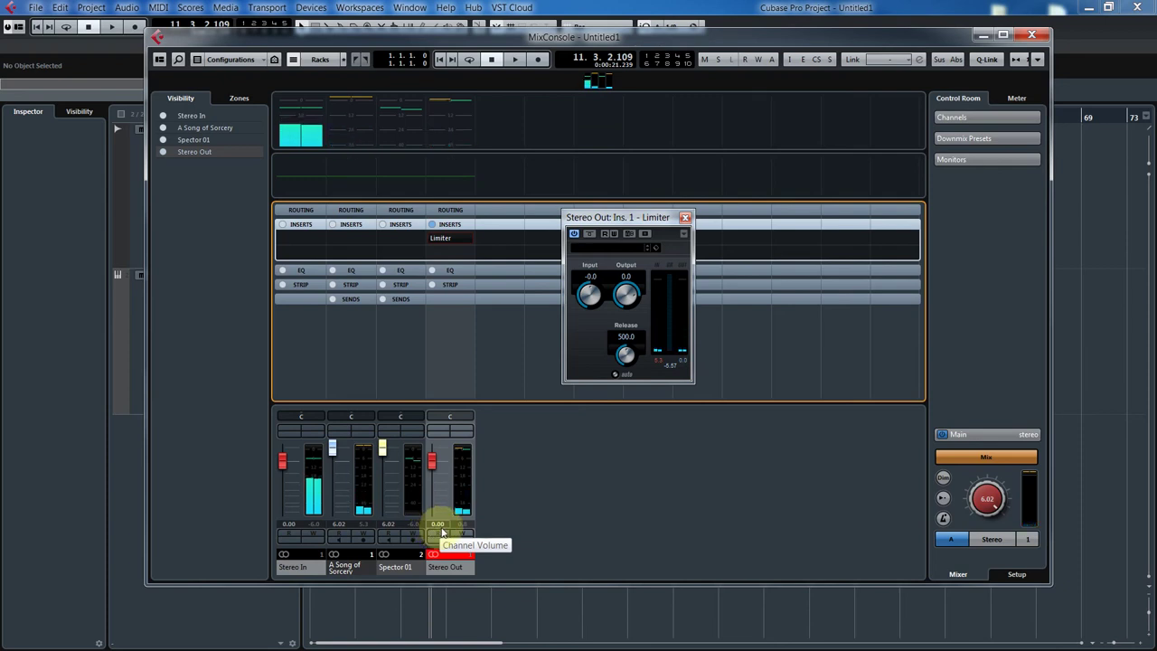
pyautogui.click(433, 464)
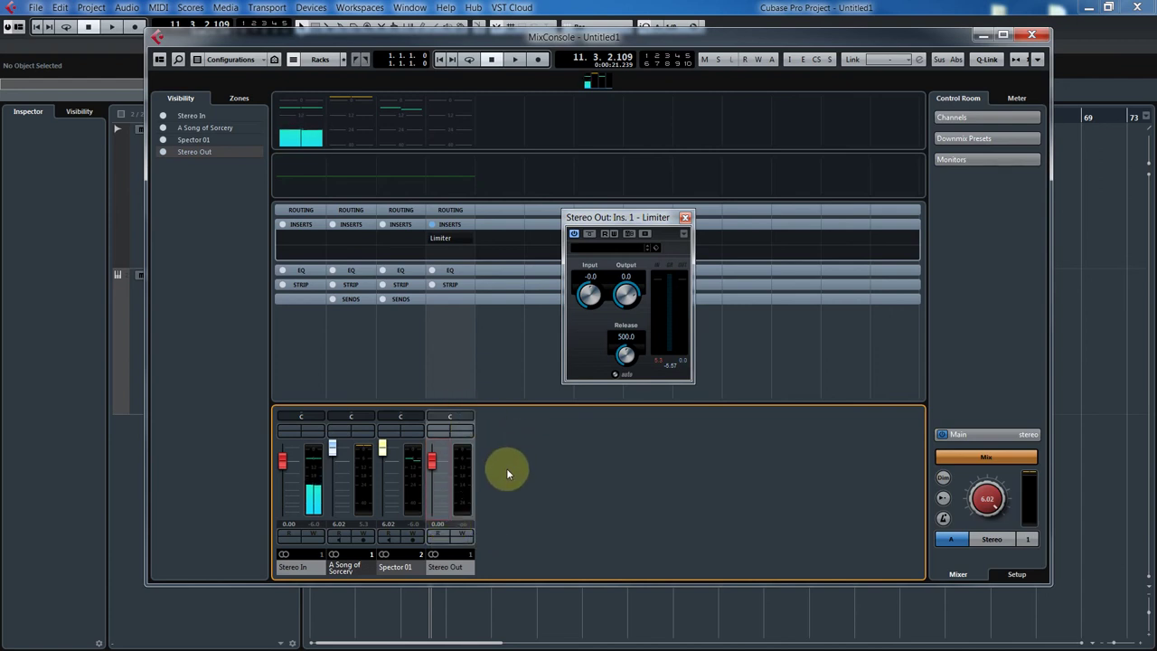
pyautogui.click(427, 472)
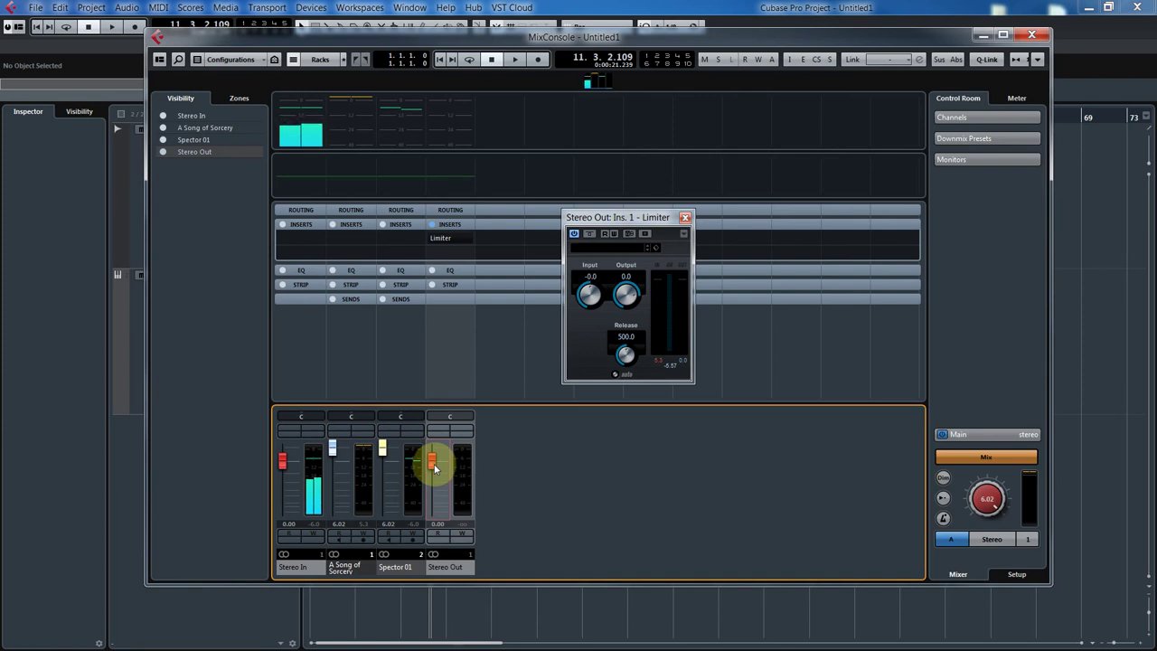
# Play a test with Stereo Out at 6.02, then pull the fader back to -0.12.
pyautogui.moveTo(432, 467); pyautogui.dragTo(435, 445)
pyautogui.click(518, 59)
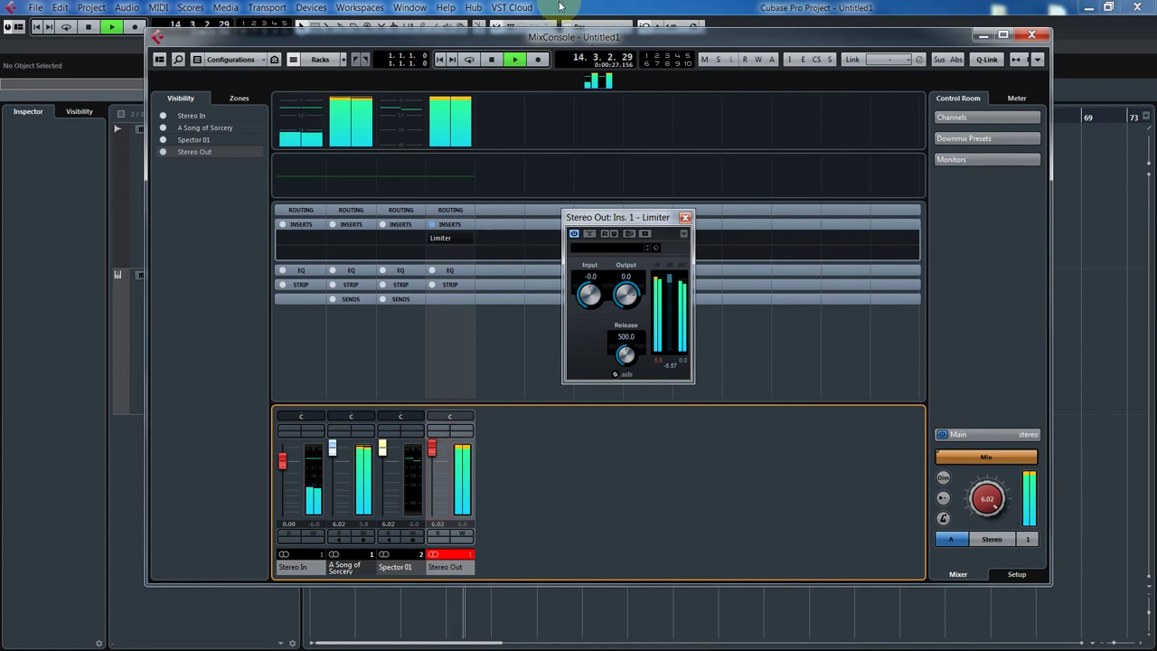
pyautogui.click(509, 58)
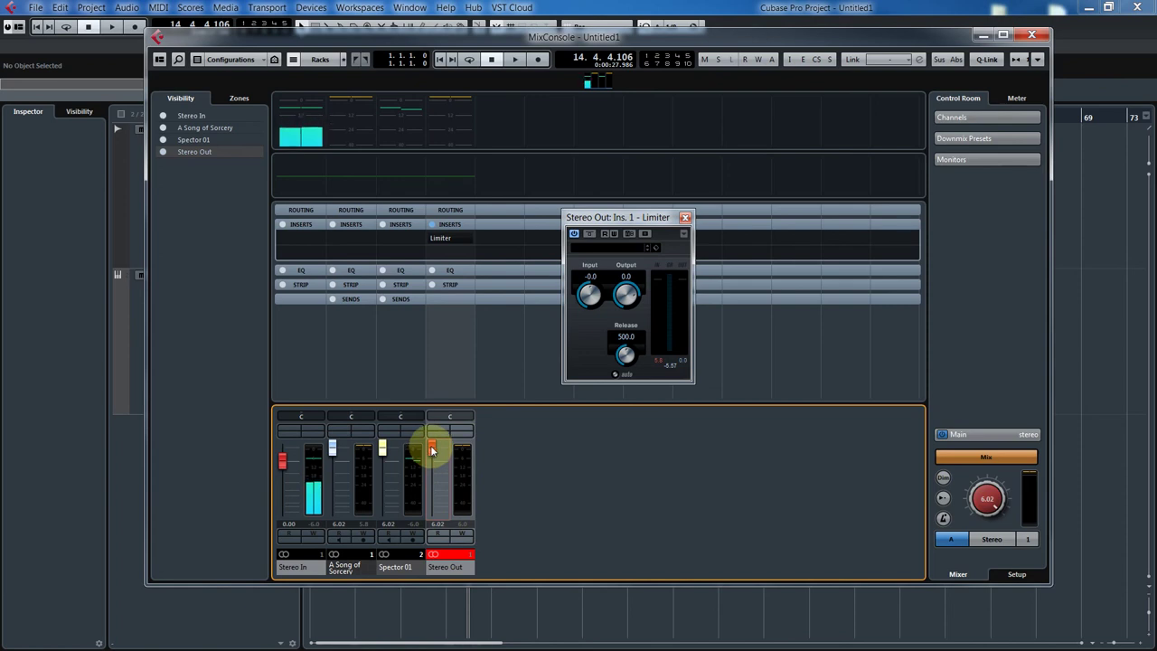
pyautogui.moveTo(432, 449); pyautogui.dragTo(436, 463)
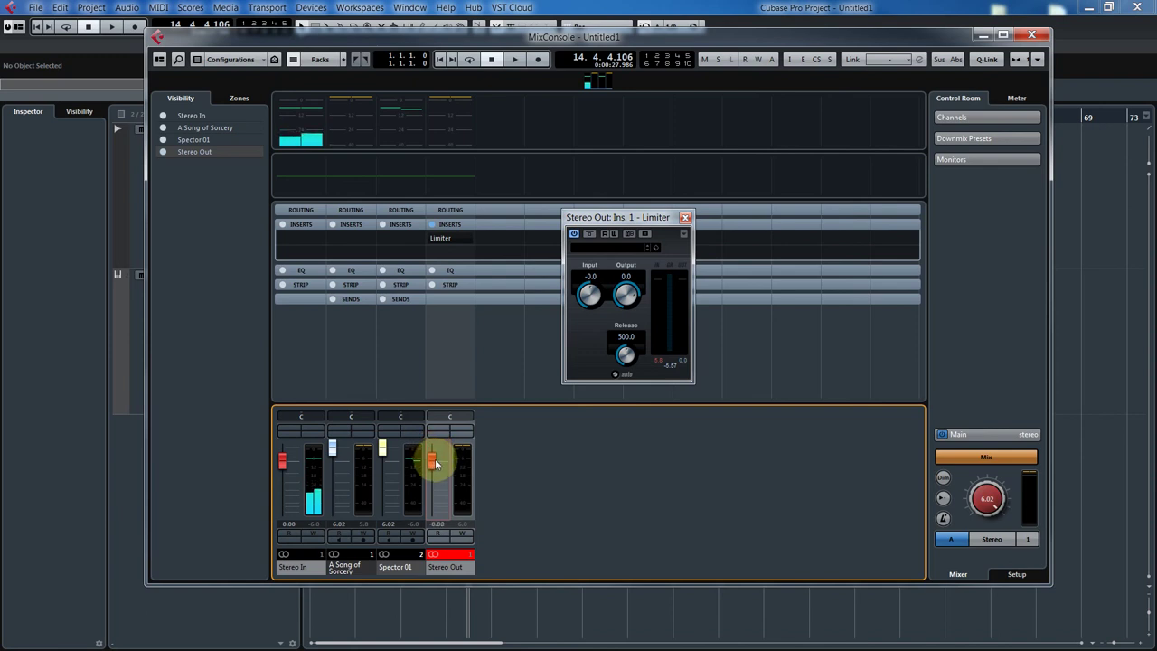
# Browse the Stereo Out insert's Dynamics list, keep Limiter, and close the Limiter editor.
pyautogui.click(450, 240)
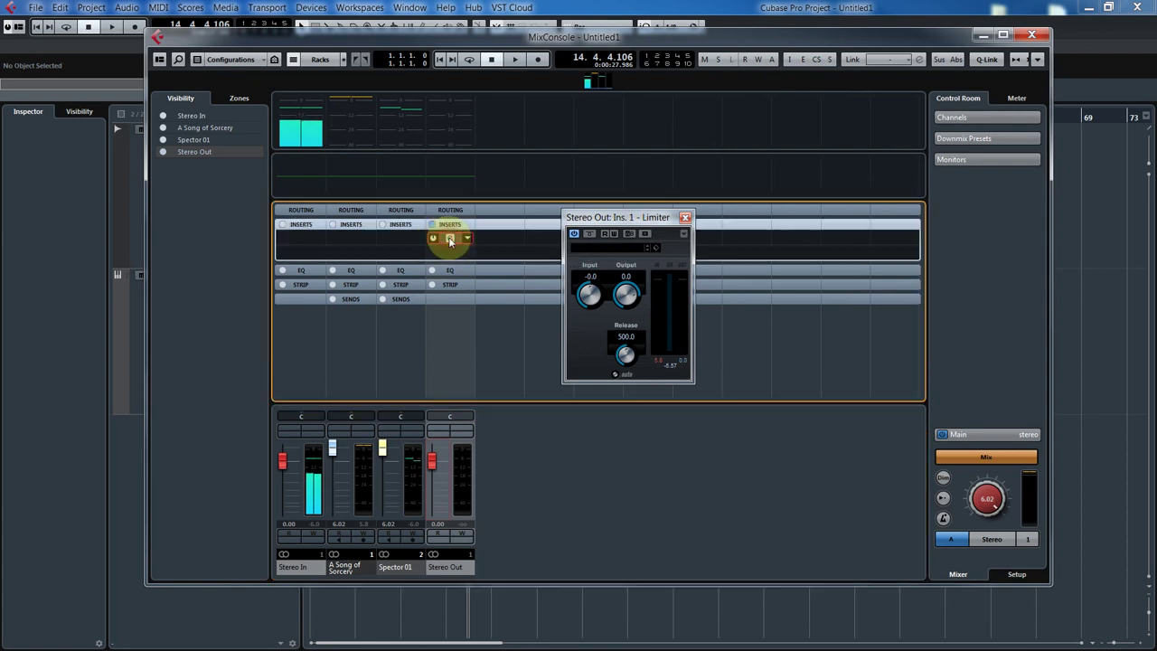
pyautogui.click(450, 239)
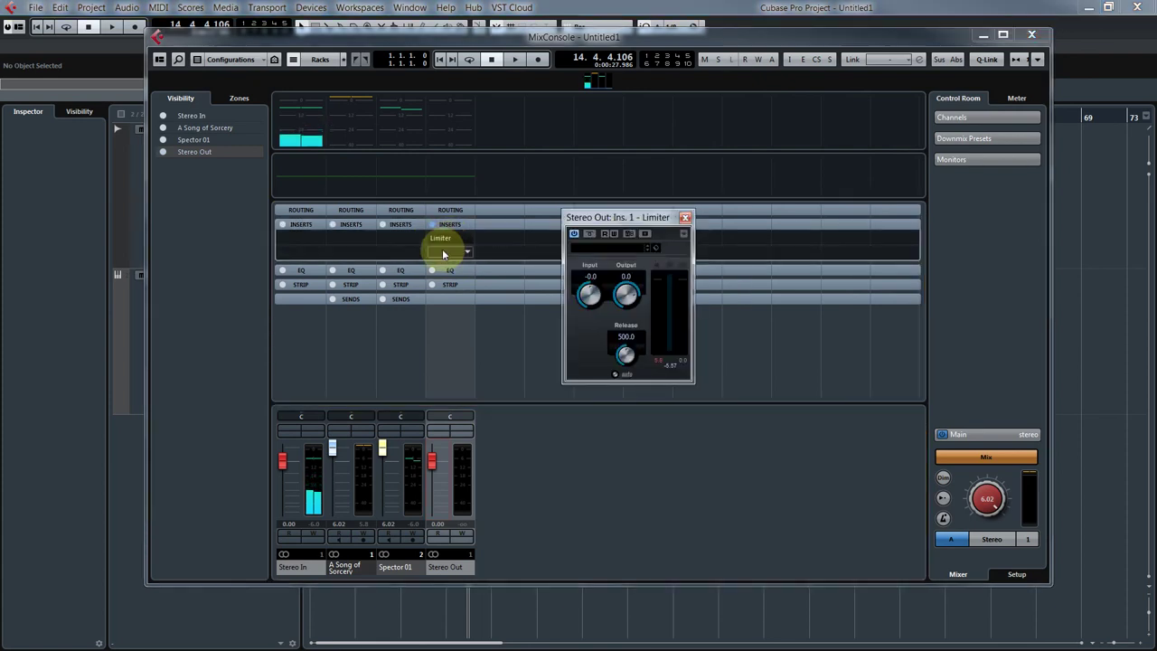
pyautogui.click(442, 243)
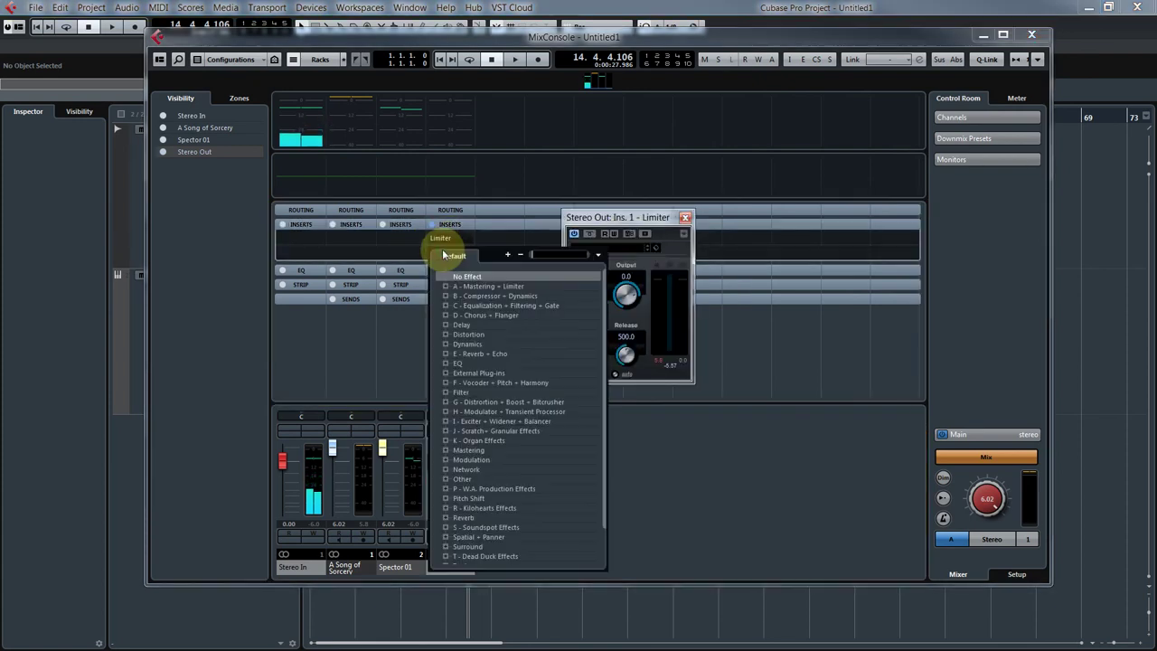
pyautogui.click(444, 345)
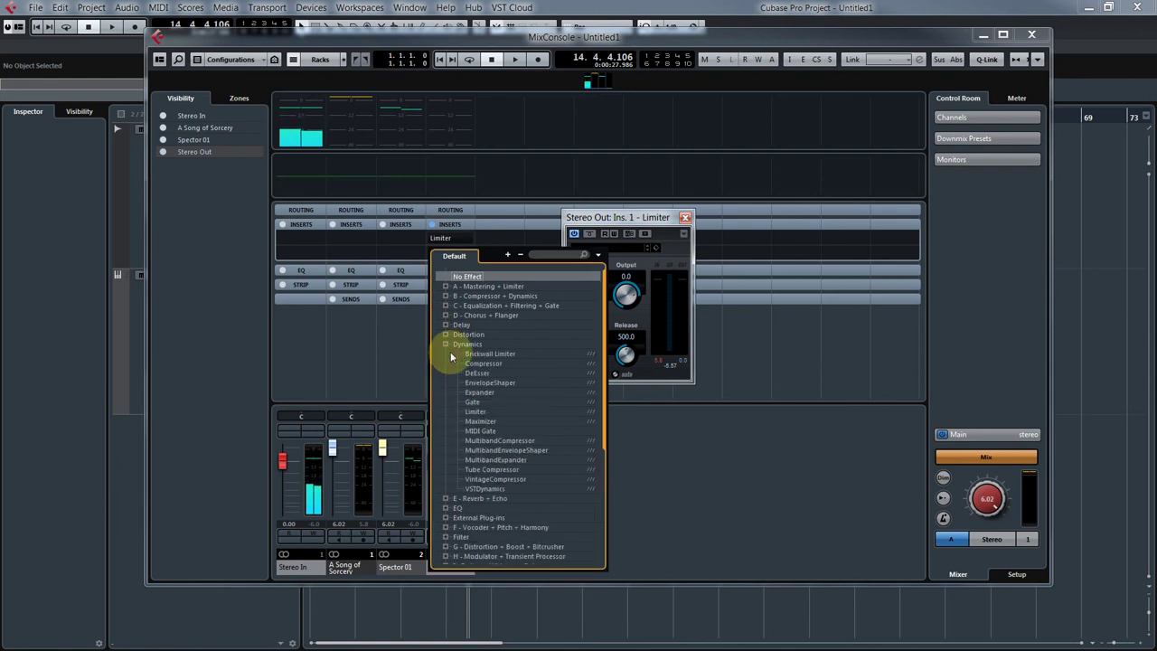
pyautogui.click(684, 218)
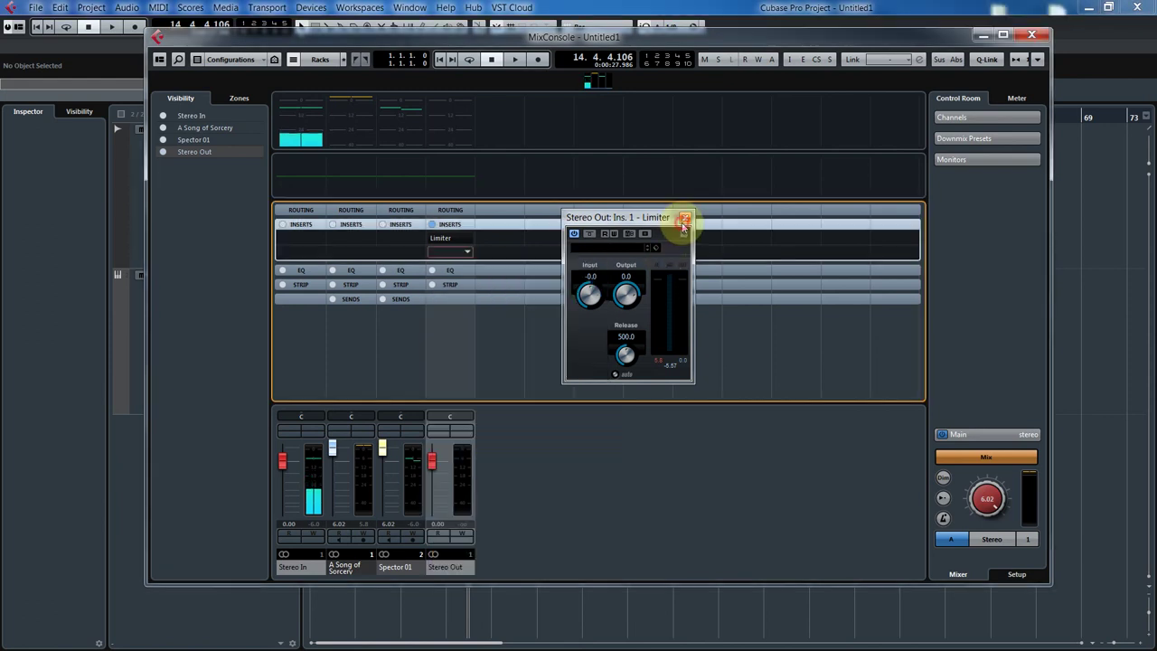
pyautogui.click(684, 218)
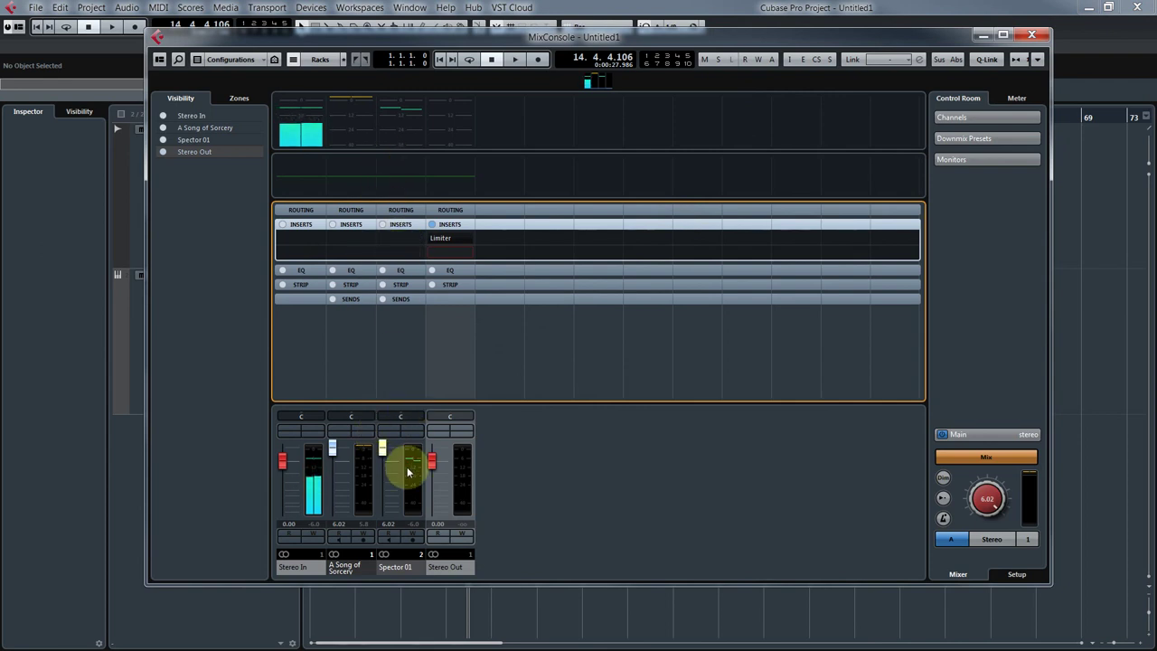
# Hide the MixConsole and select the A Song of Sorcery event, then the Spector 01 track.
pyautogui.click(980, 36)
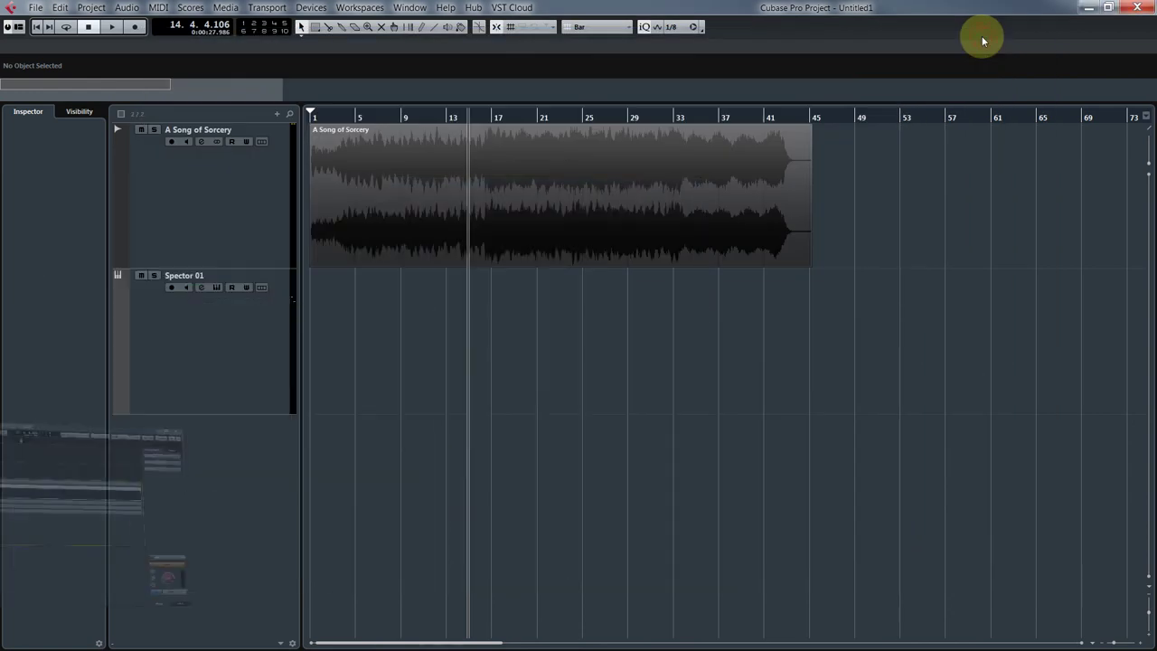
pyautogui.click(381, 186)
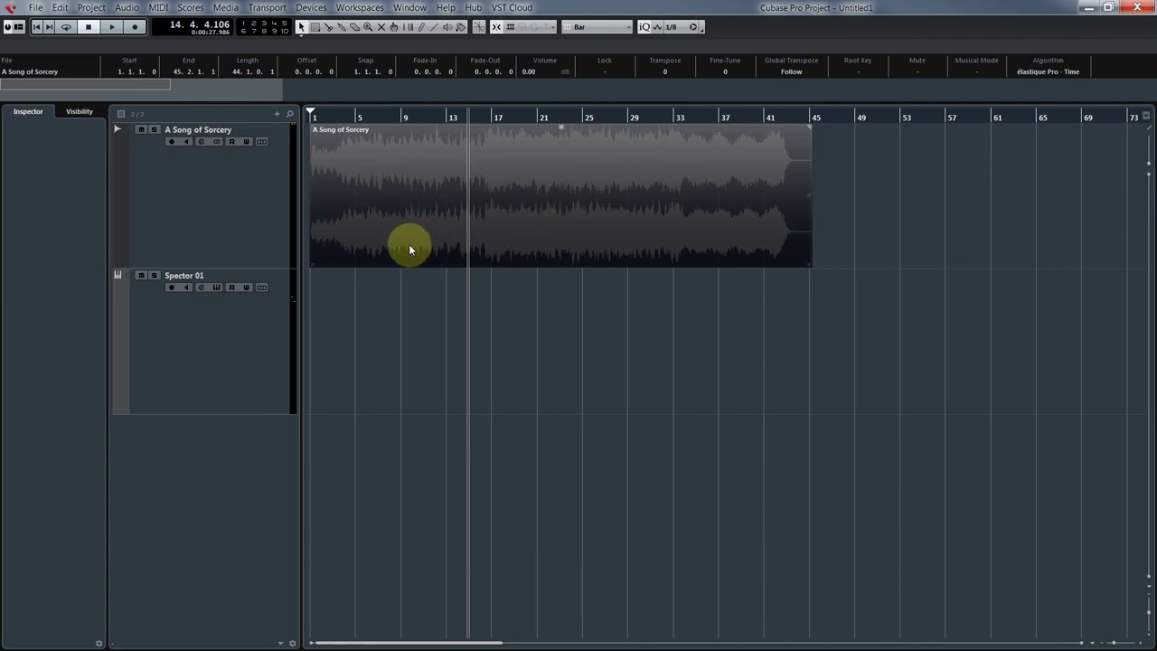
pyautogui.click(245, 328)
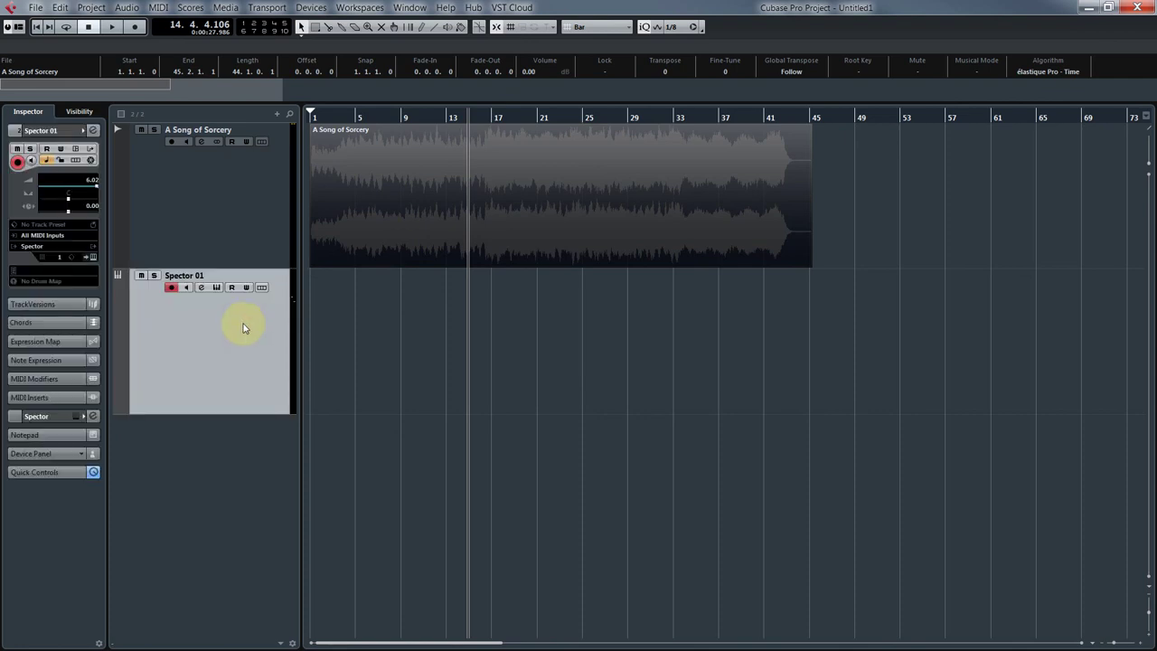
# Begin adding an instrument track, browse the instrument list, then cancel without adding one.
pyautogui.rightClick(182, 448)
pyautogui.click(242, 171)
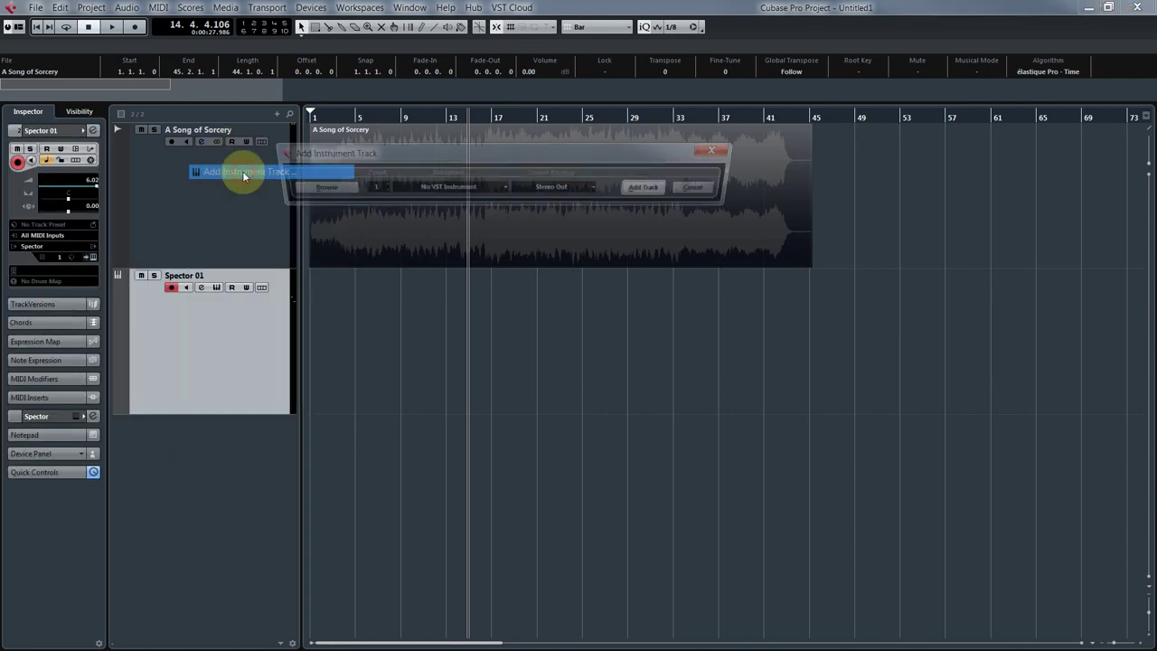
pyautogui.click(498, 188)
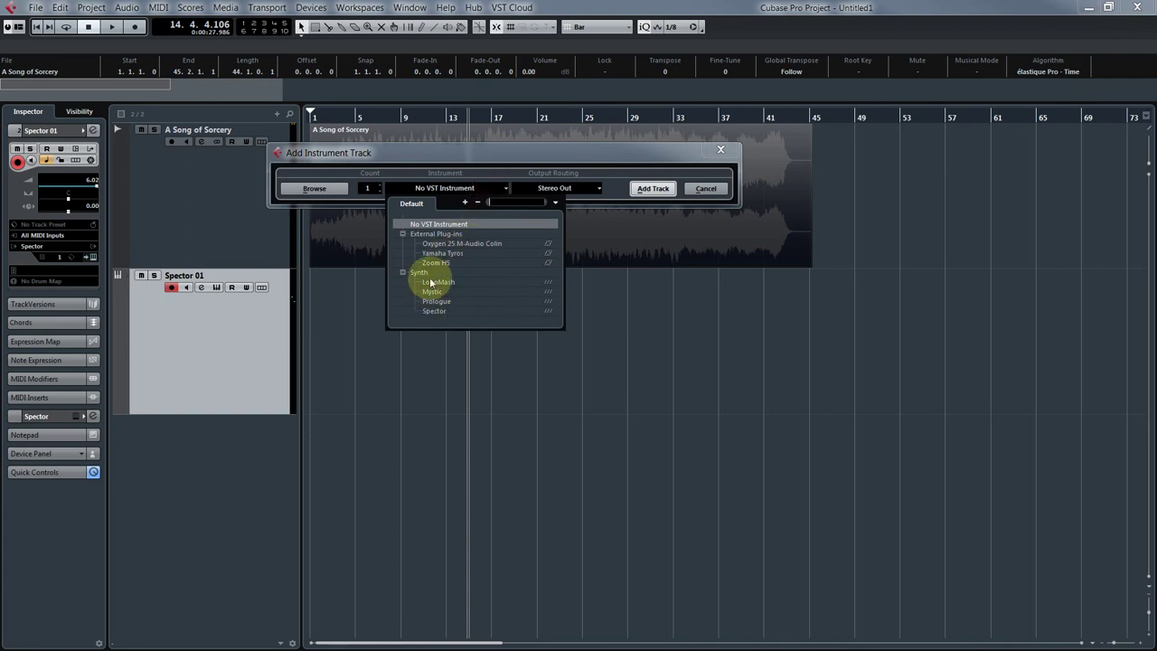
pyautogui.click(660, 193)
pyautogui.click(721, 149)
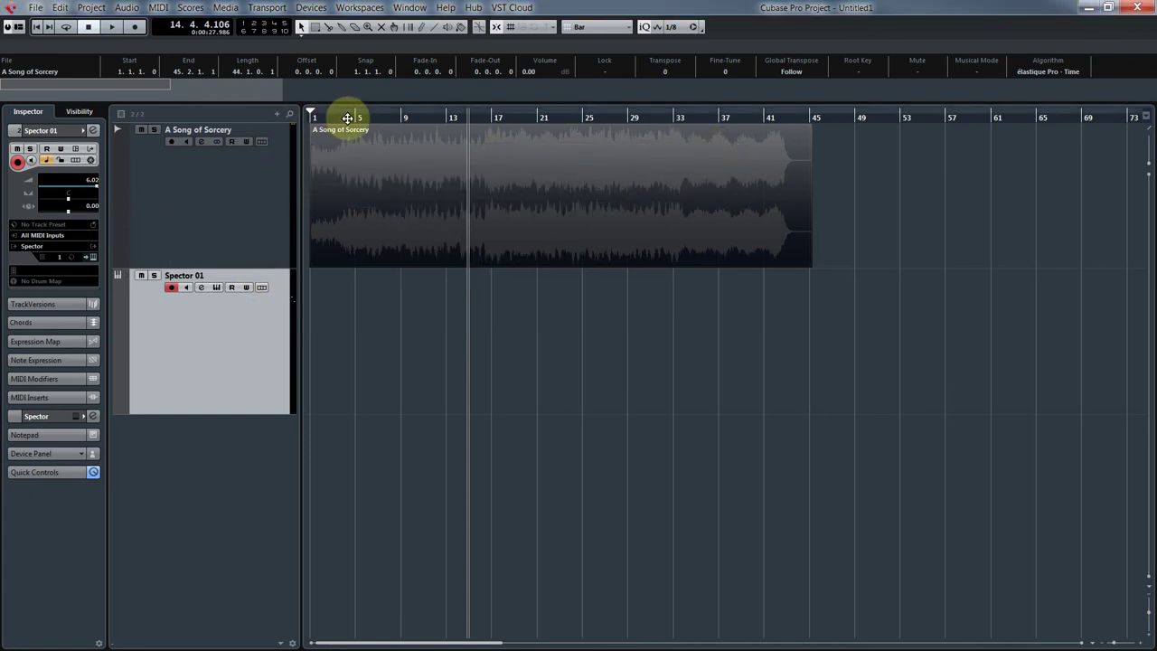
# Move the playhead to about bar 4, stop just before bar 5, and select A Song of Sorcery.
pyautogui.moveTo(347, 118); pyautogui.dragTo(313, 124)
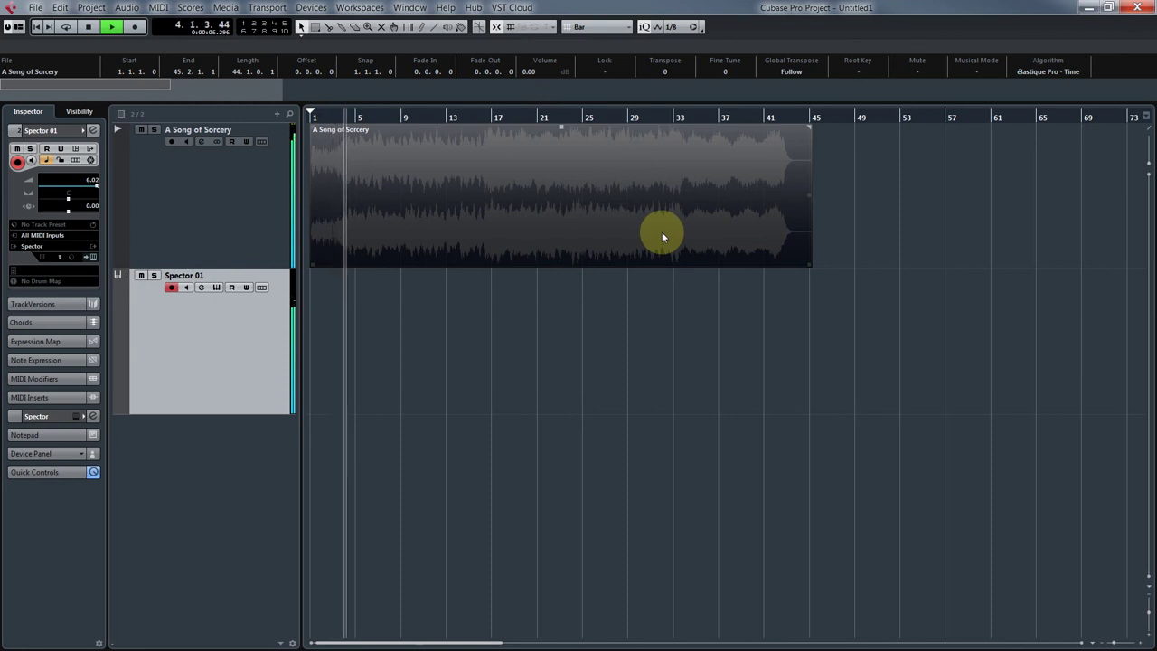
pyautogui.press('space')
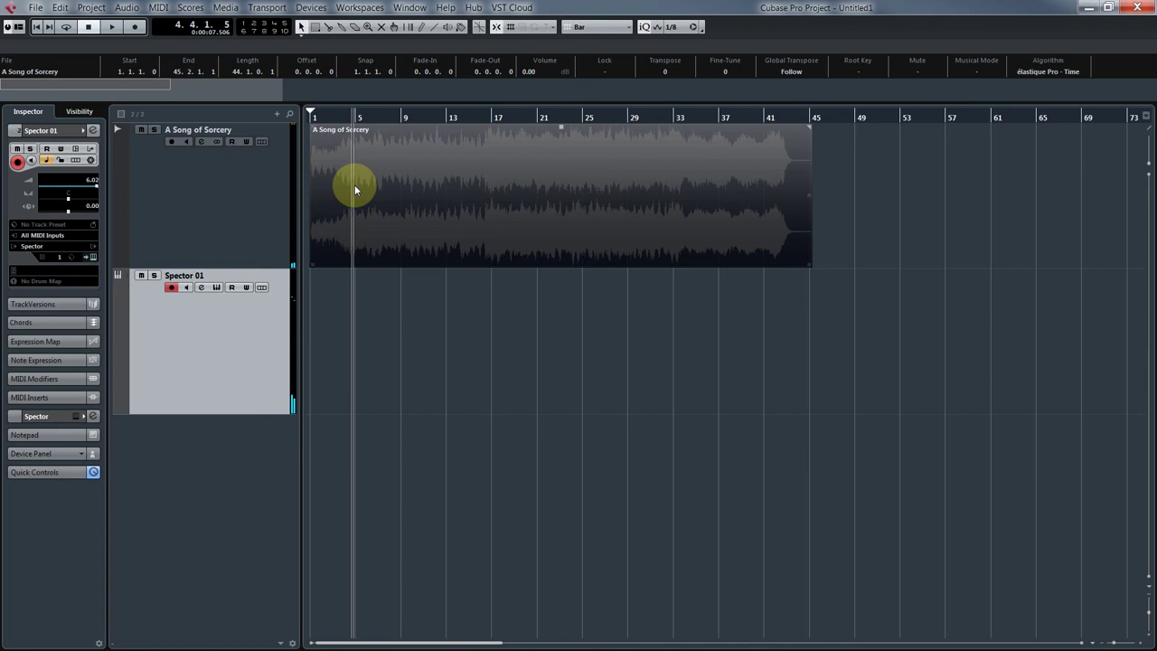
pyautogui.click(270, 203)
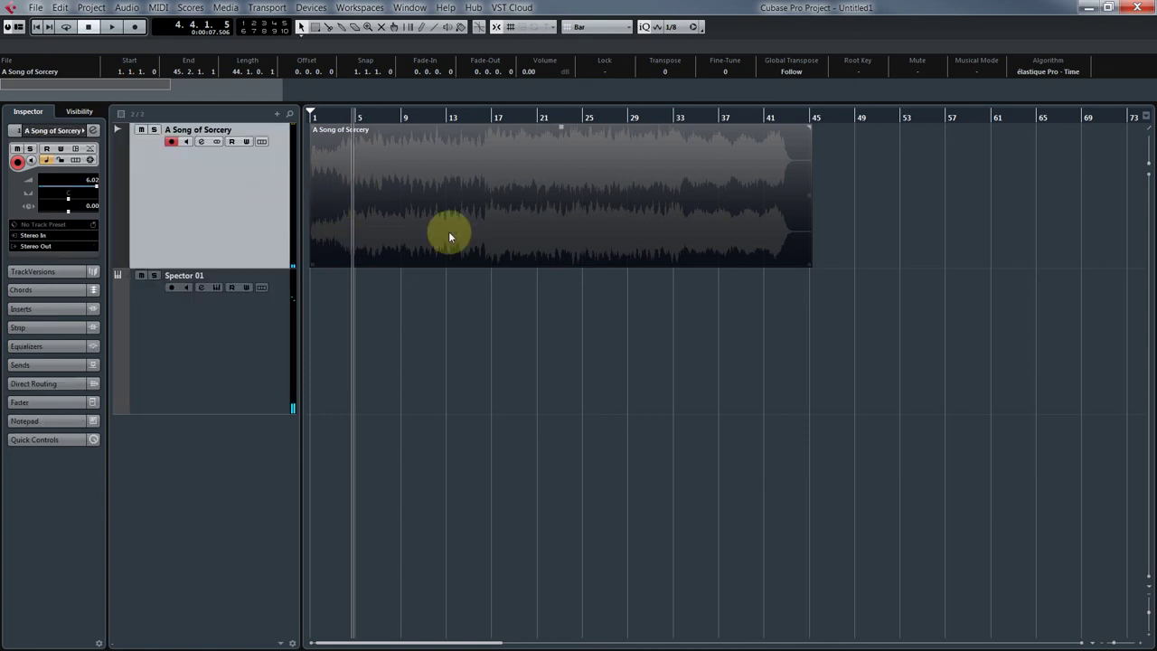